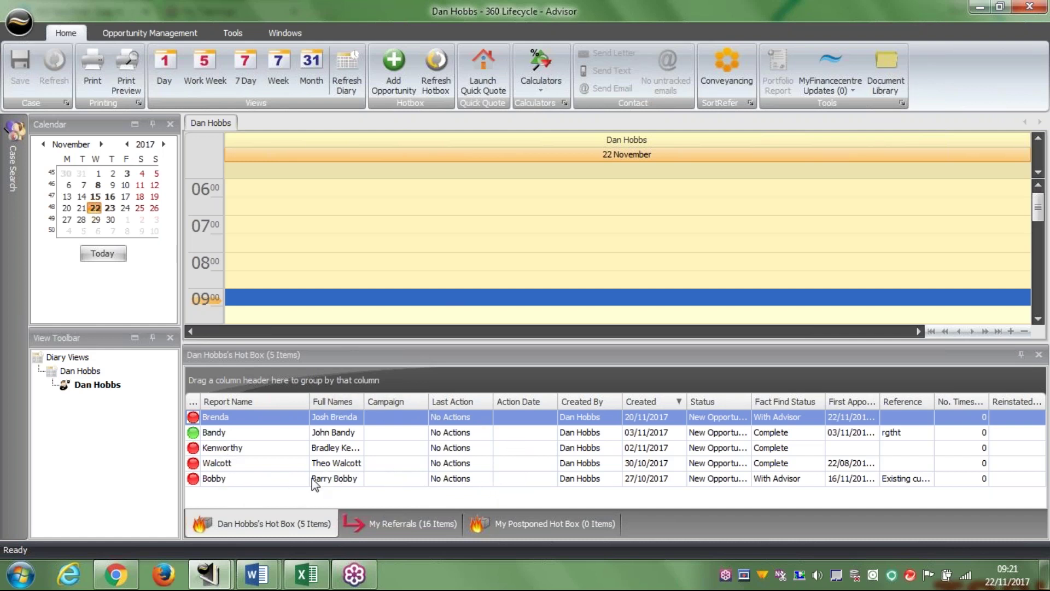
Start an Online Fact Find from Start Sales Process for the last Hot Box opportunity
left_click(280, 480)
left_click_drag(268, 485, 292, 484)
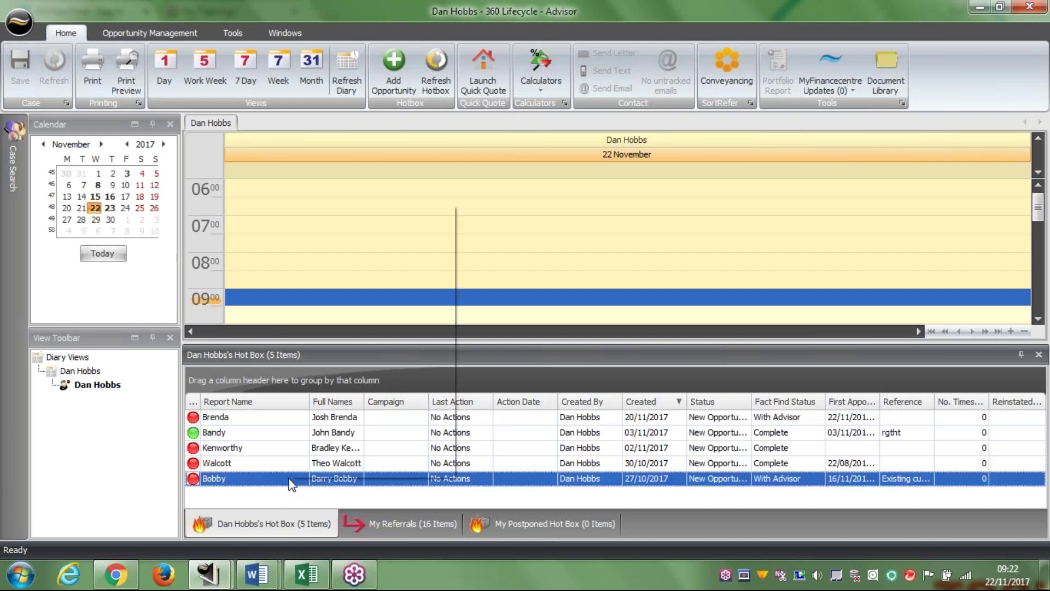
right_click(292, 484)
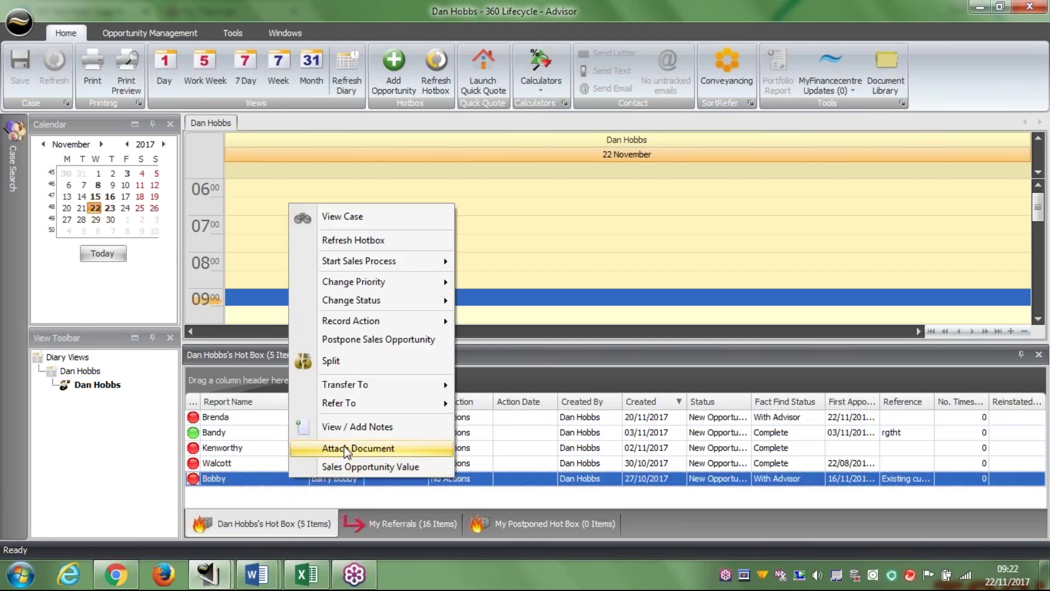
mouse_move(389, 265)
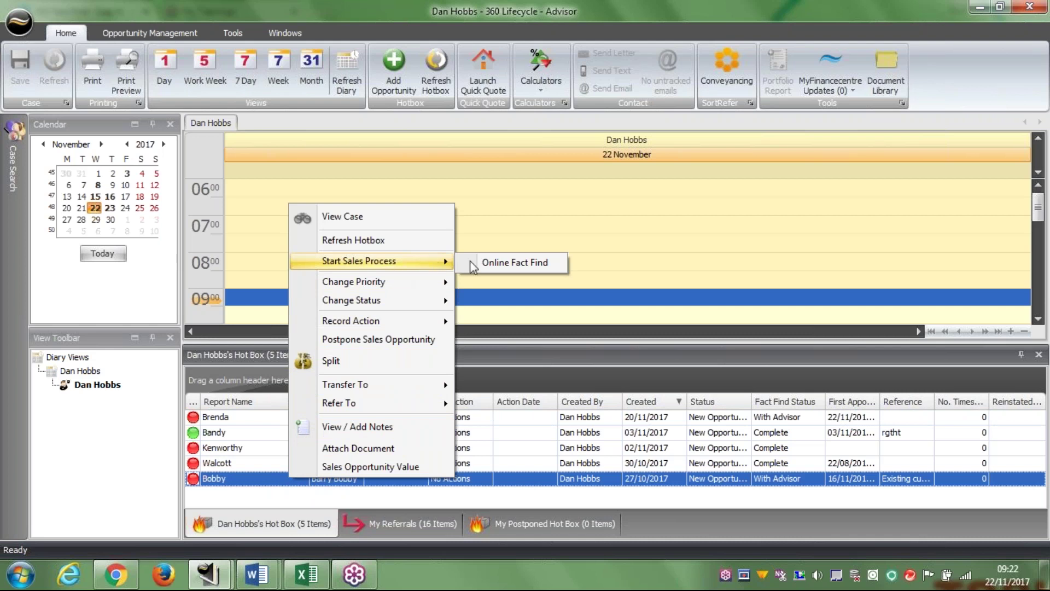
left_click(501, 262)
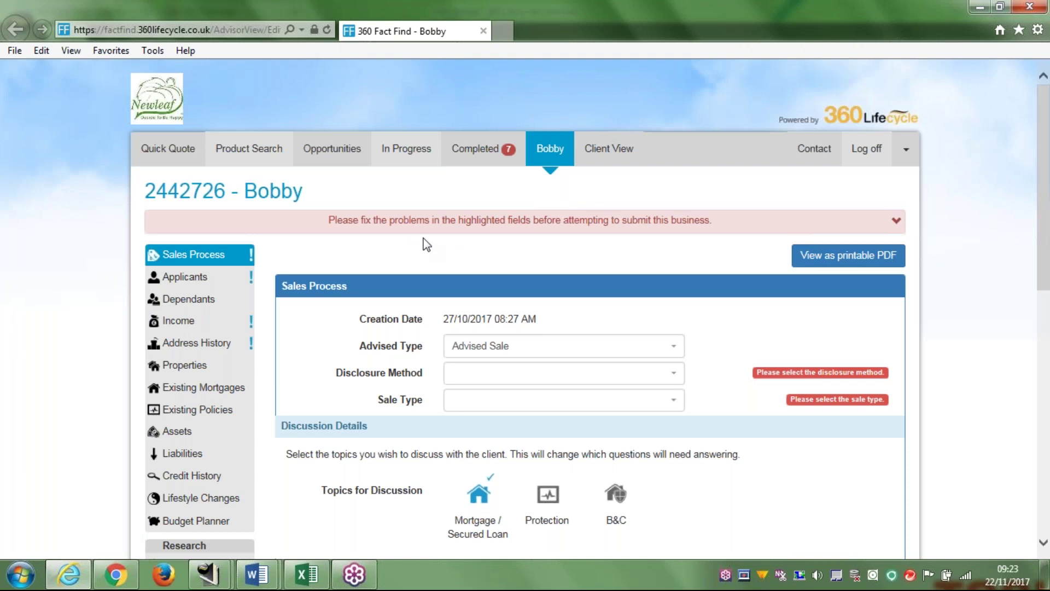
Choose IDD - Face to Face as the disclosure method and Face to Face as the sale type
scroll(117, 303, "down", 1)
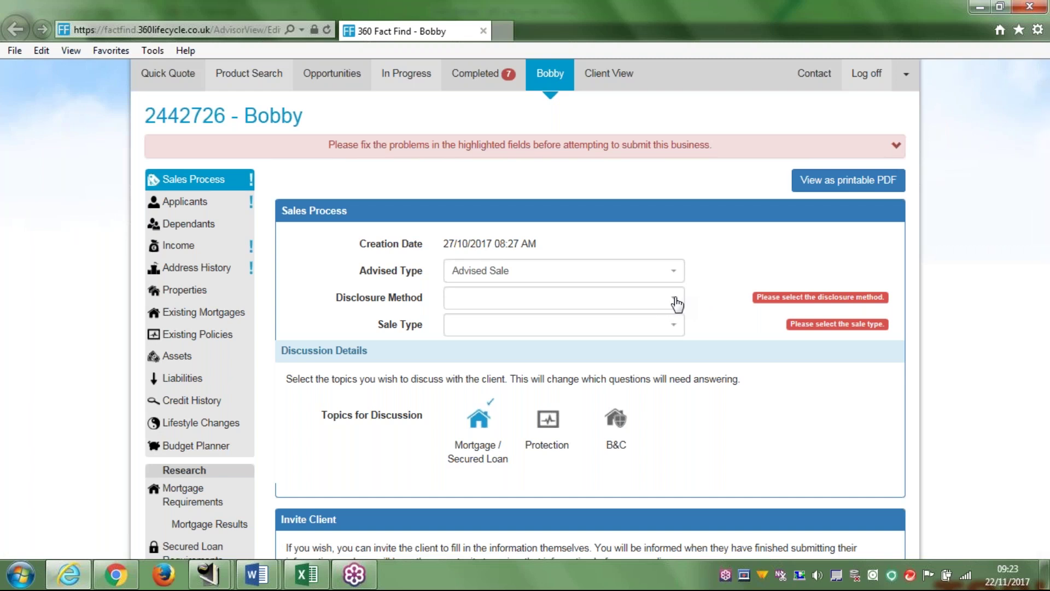
left_click(676, 302)
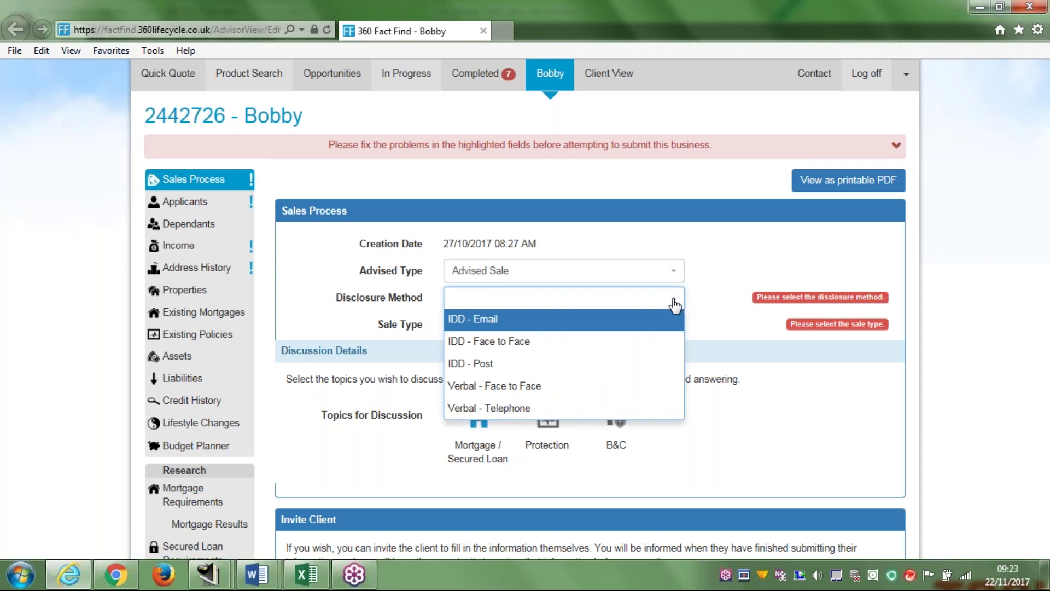
left_click(639, 341)
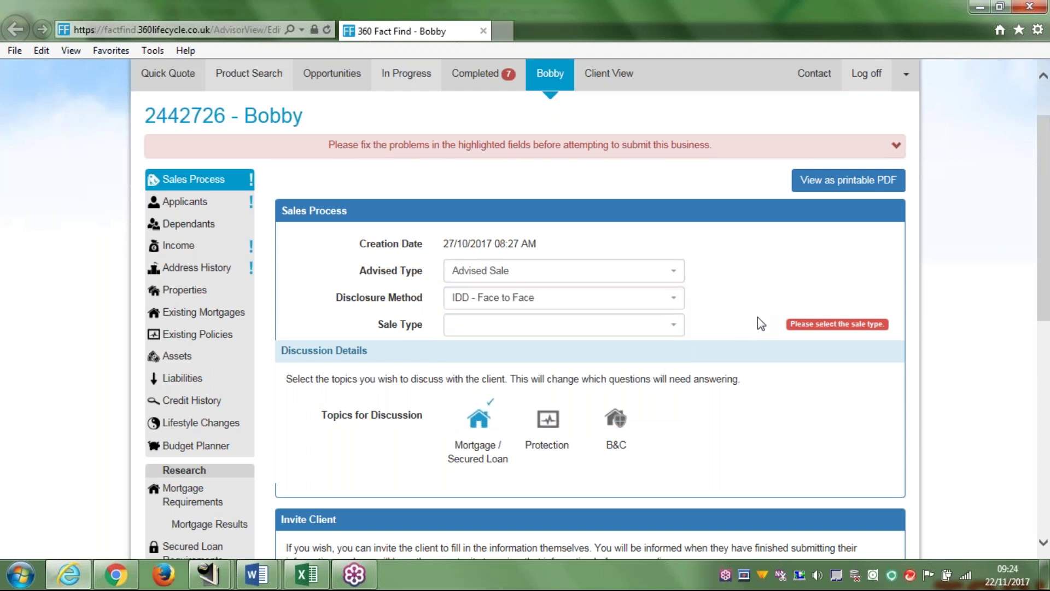
left_click(681, 327)
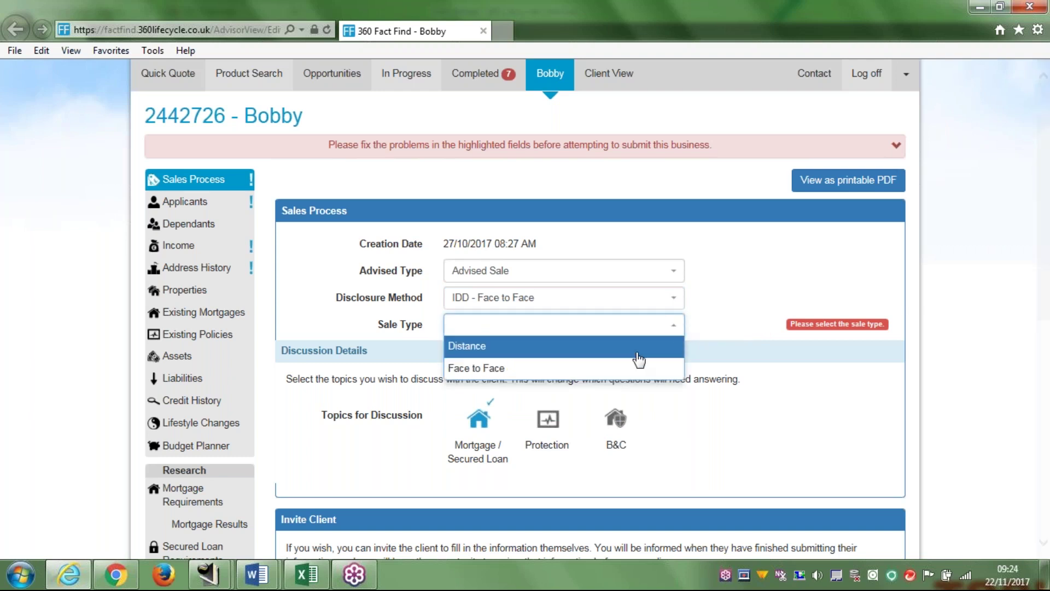
left_click(565, 371)
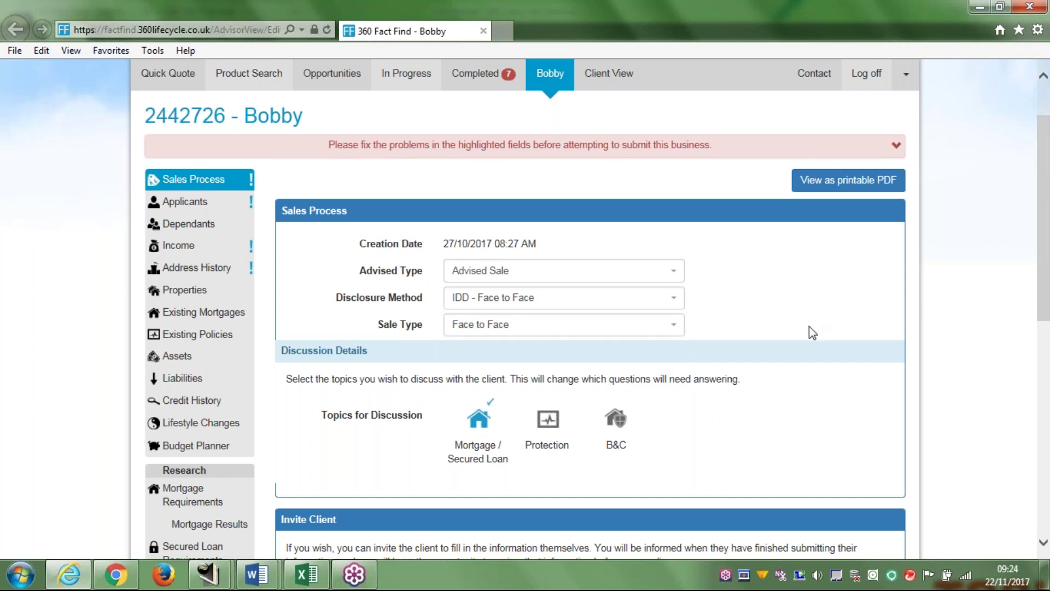
scroll(809, 327, "down", 3)
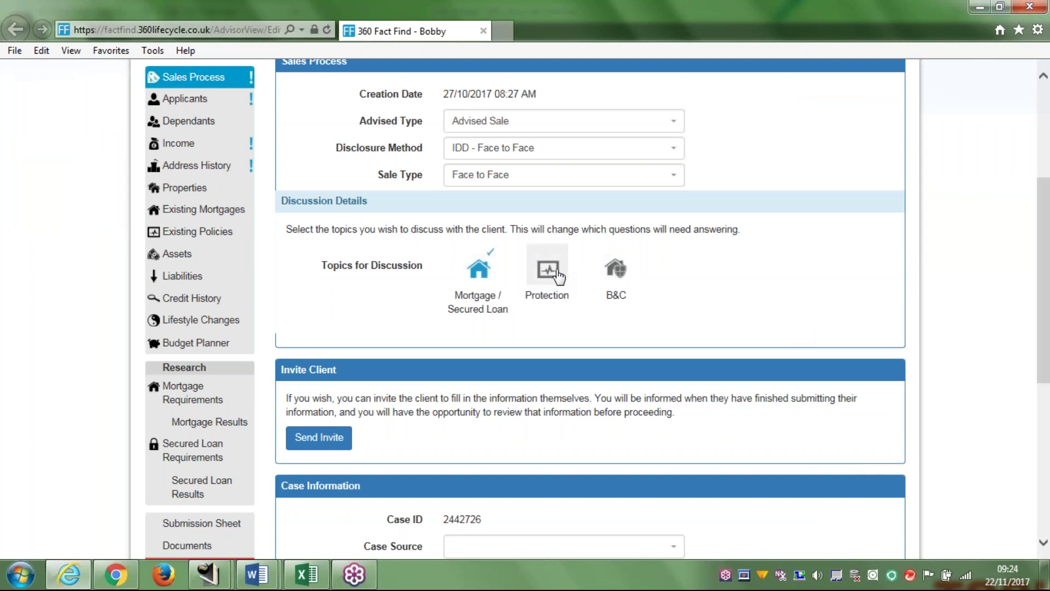
Tick Protection under Topics for Discussion alongside Mortgage / Secured Loan
scroll(547, 268, "down", 1)
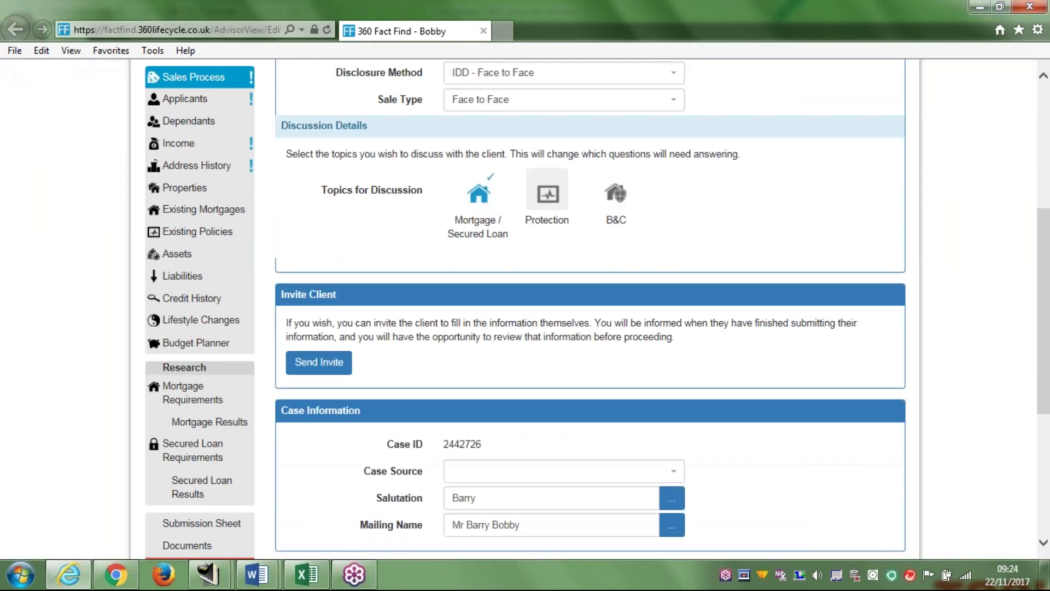
left_click(549, 202)
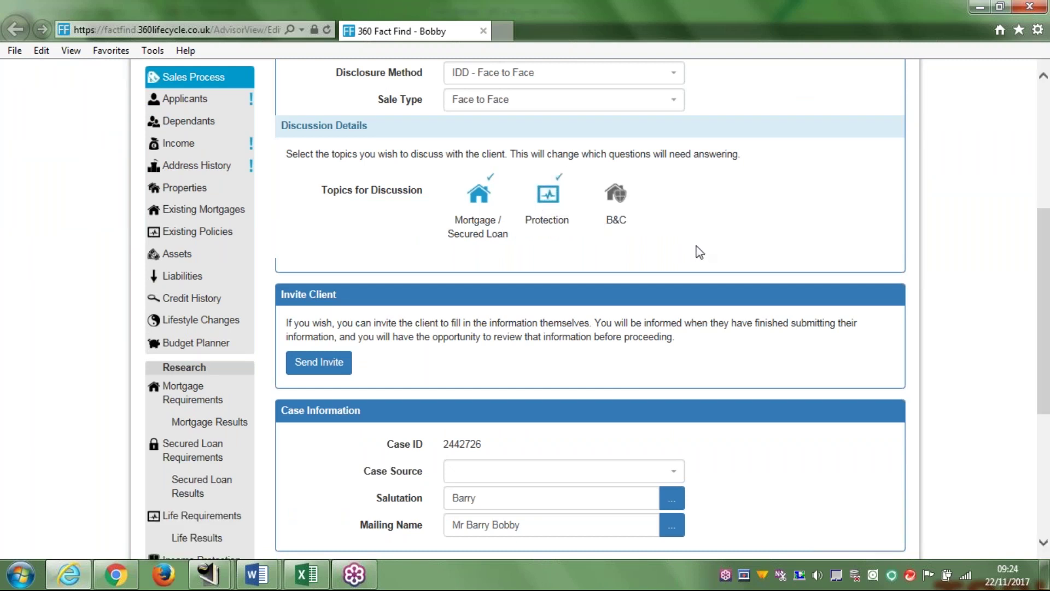
scroll(697, 245, "down", 1)
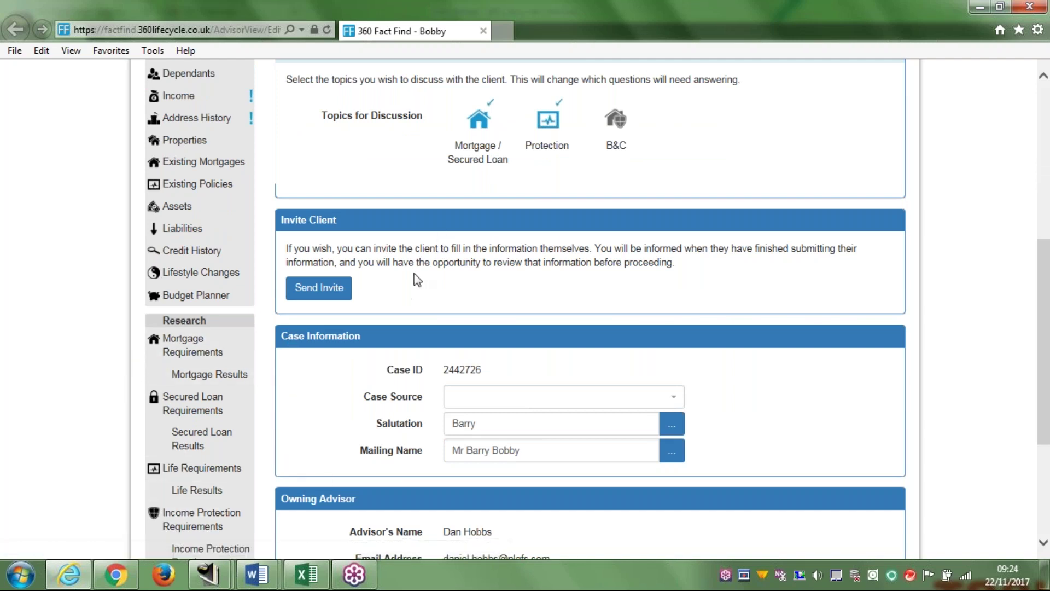
scroll(303, 376, "down", 1)
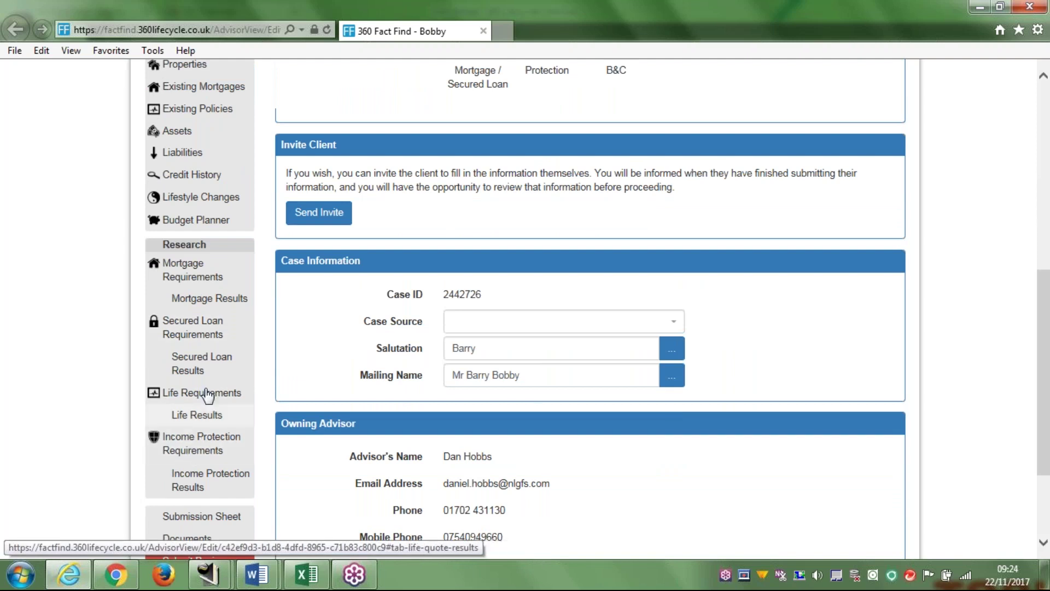
scroll(375, 401, "up", 1)
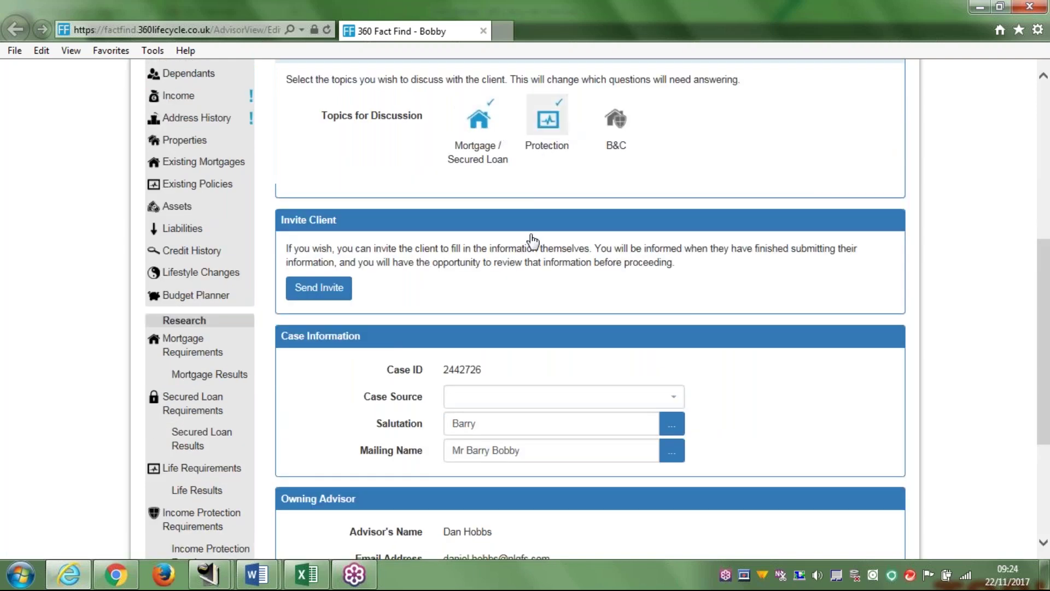
scroll(402, 390, "down", 1)
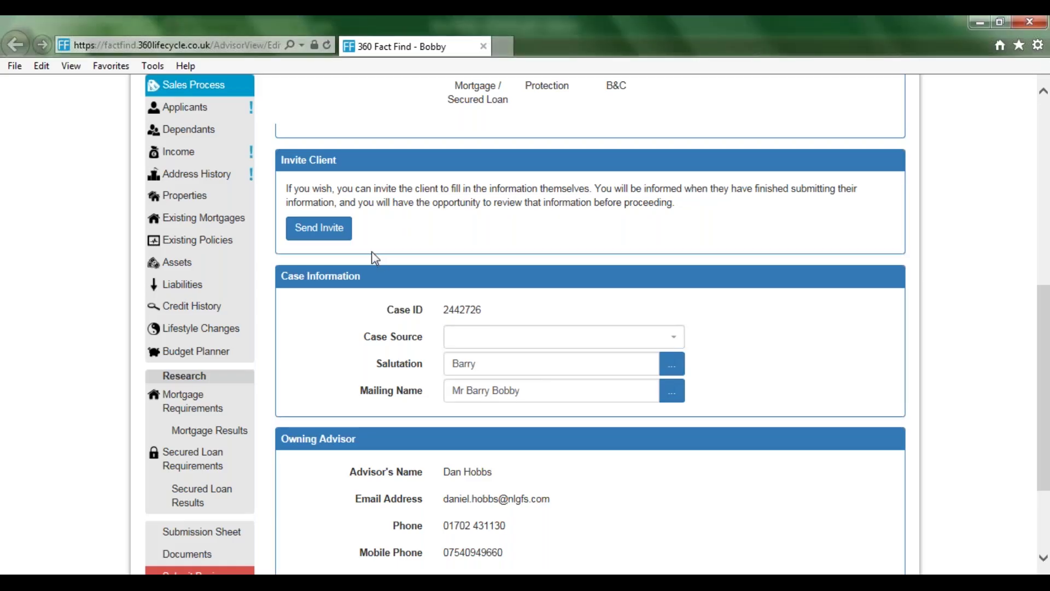
scroll(372, 251, "up", 2)
scroll(408, 227, "down", 4)
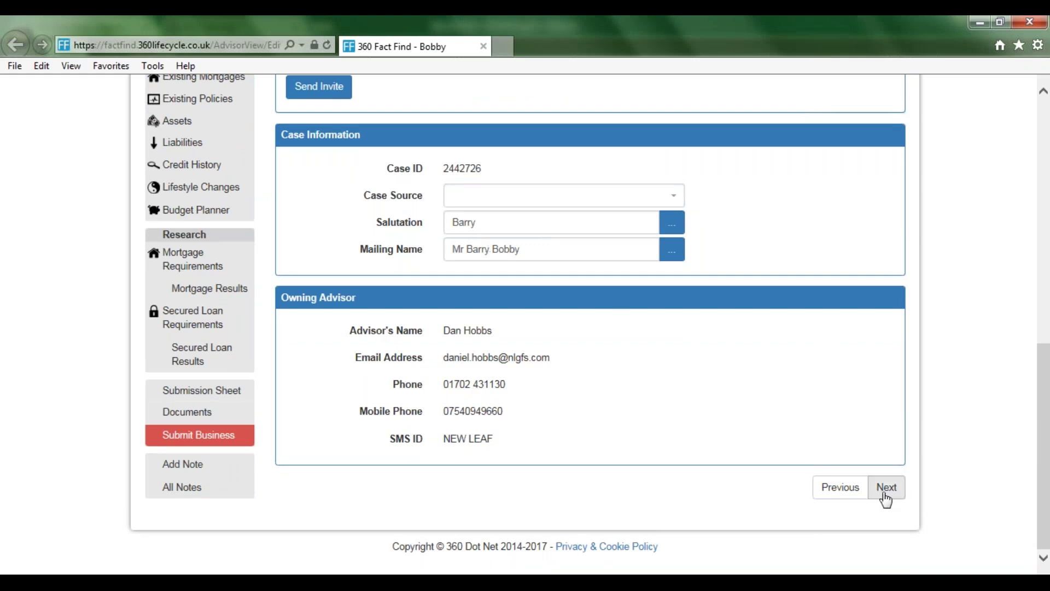
Go to the Applicants section and scroll down to Contact Details
left_click(887, 489)
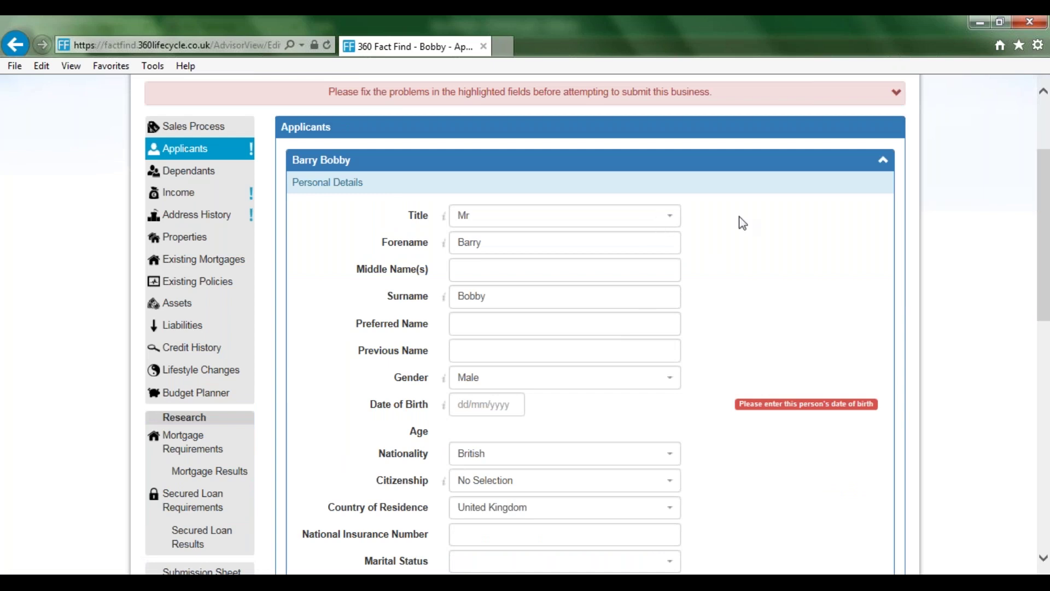
scroll(739, 223, "down", 1)
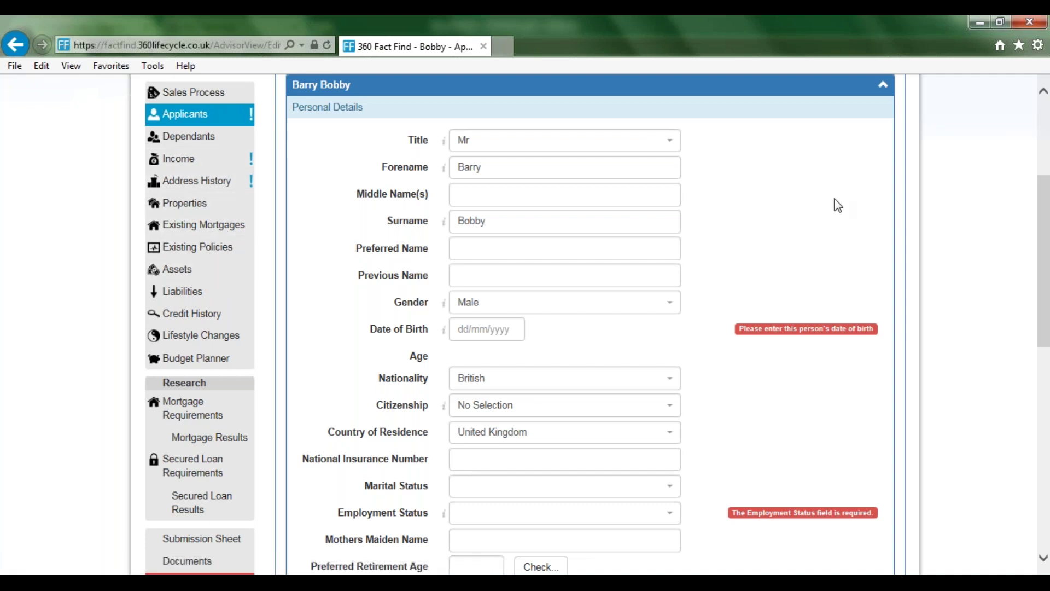
scroll(837, 198, "down", 2)
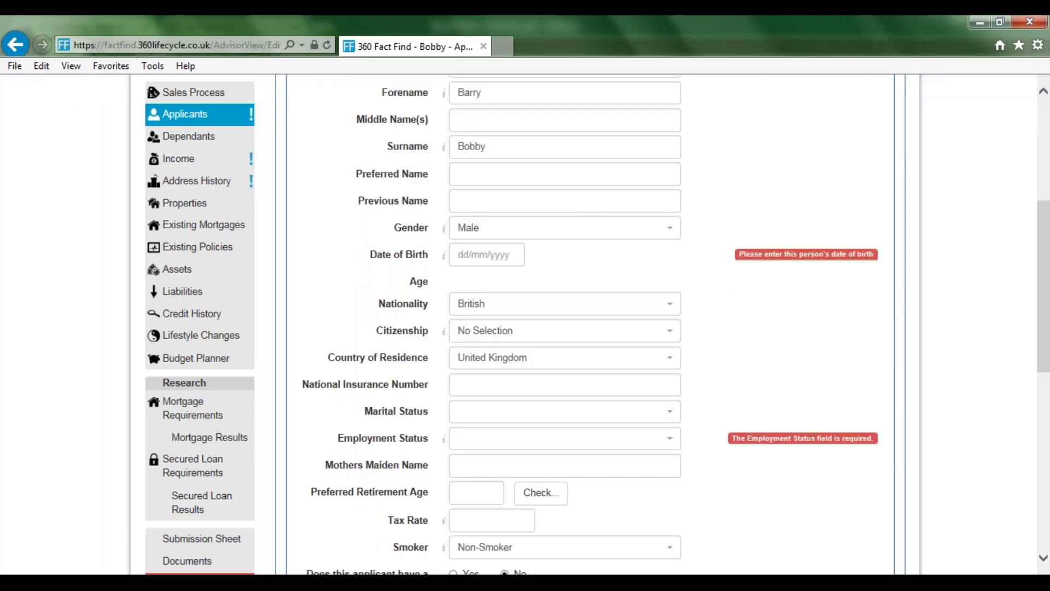
scroll(576, 271, "down", 2)
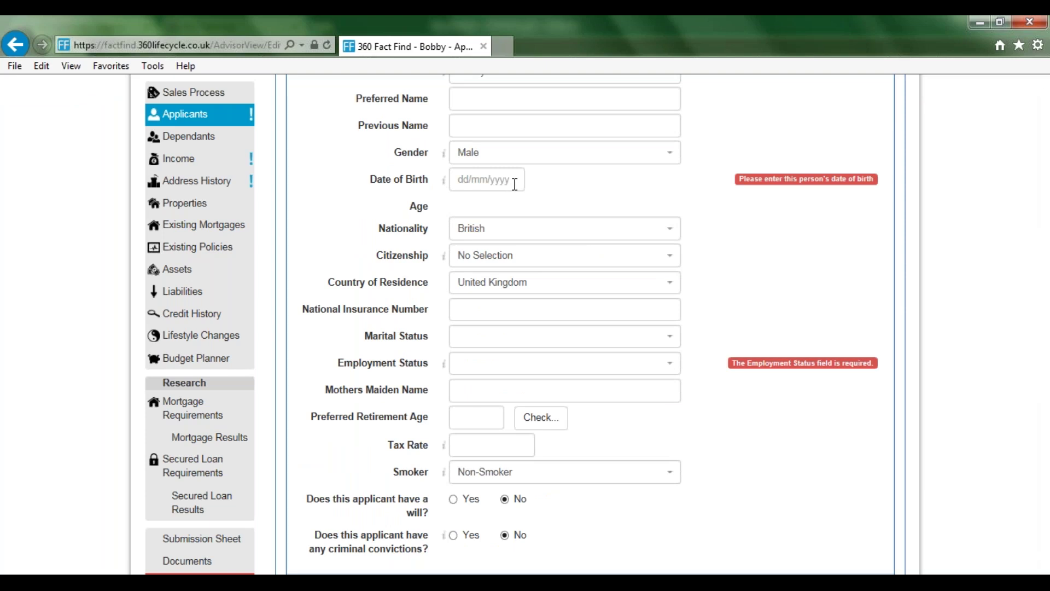
scroll(769, 251, "down", 2)
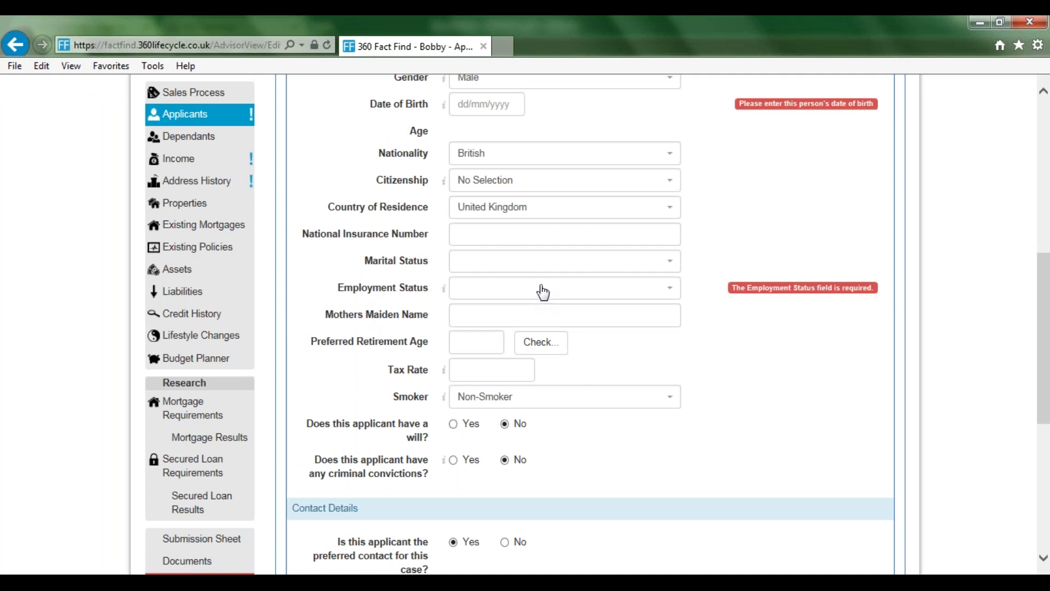
scroll(789, 282, "down", 4)
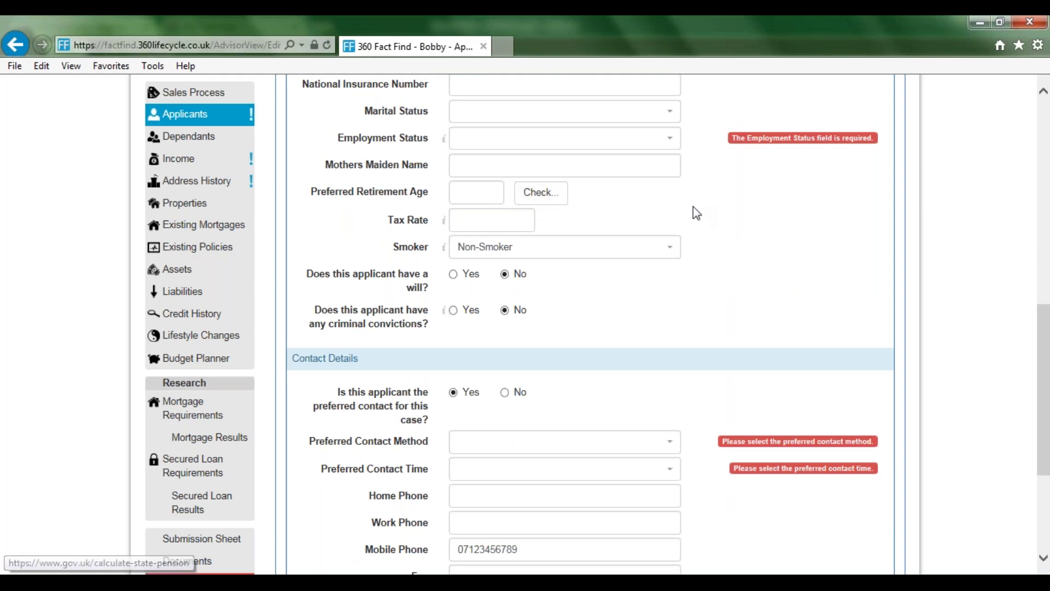
scroll(764, 224, "down", 5)
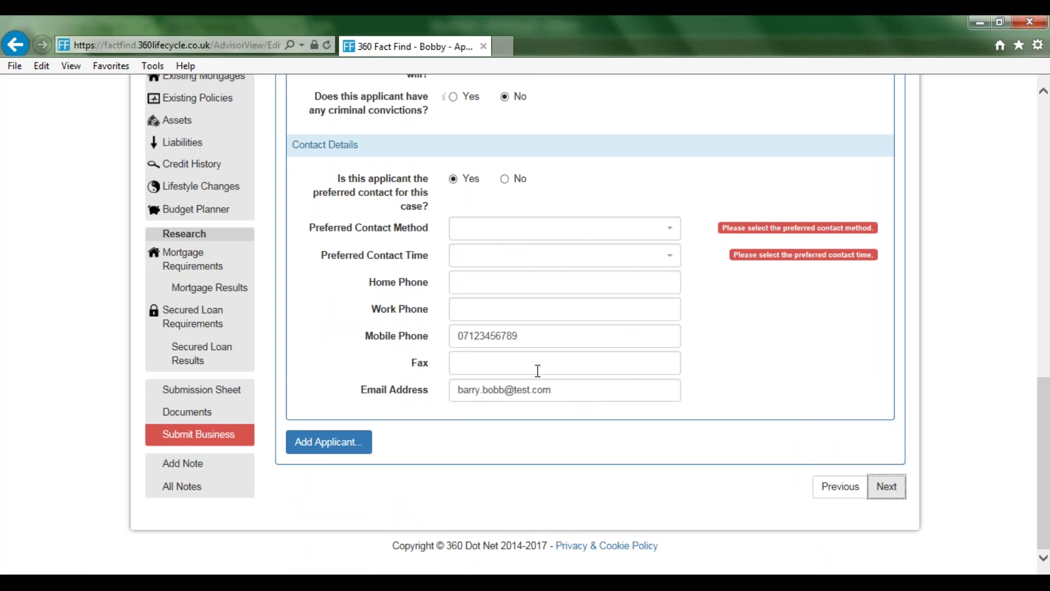
Fill in the applicant's mobile phone number and email address
left_click(538, 332)
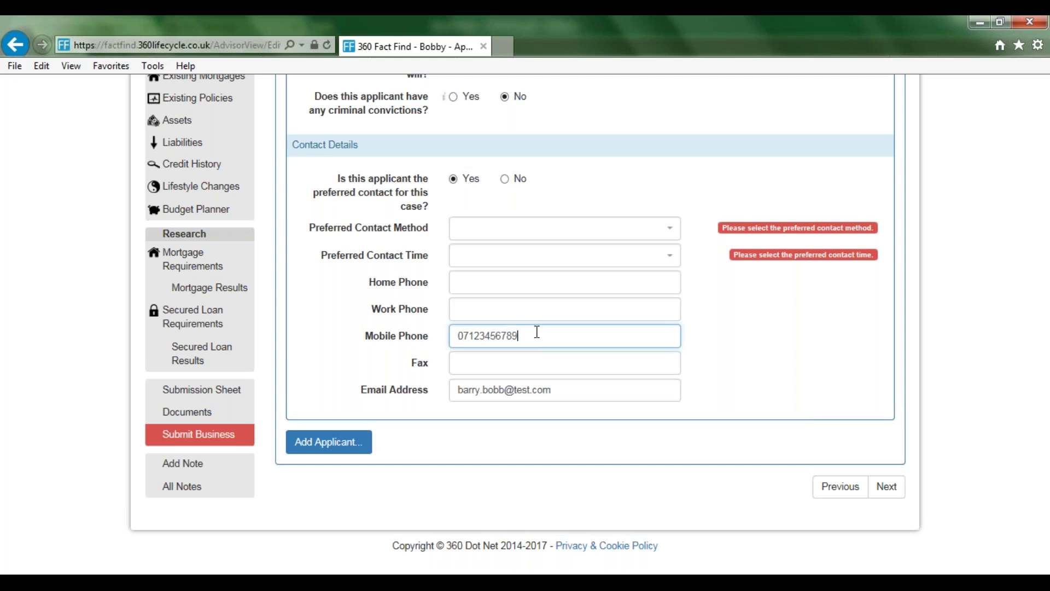
key("ctrl+a")
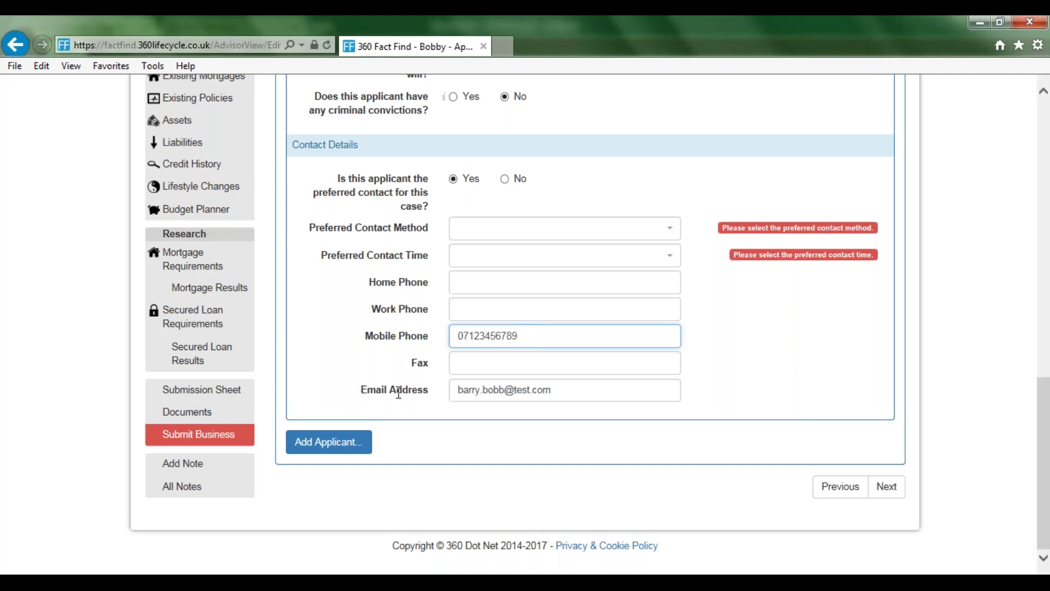
left_click(417, 389)
left_click(757, 358)
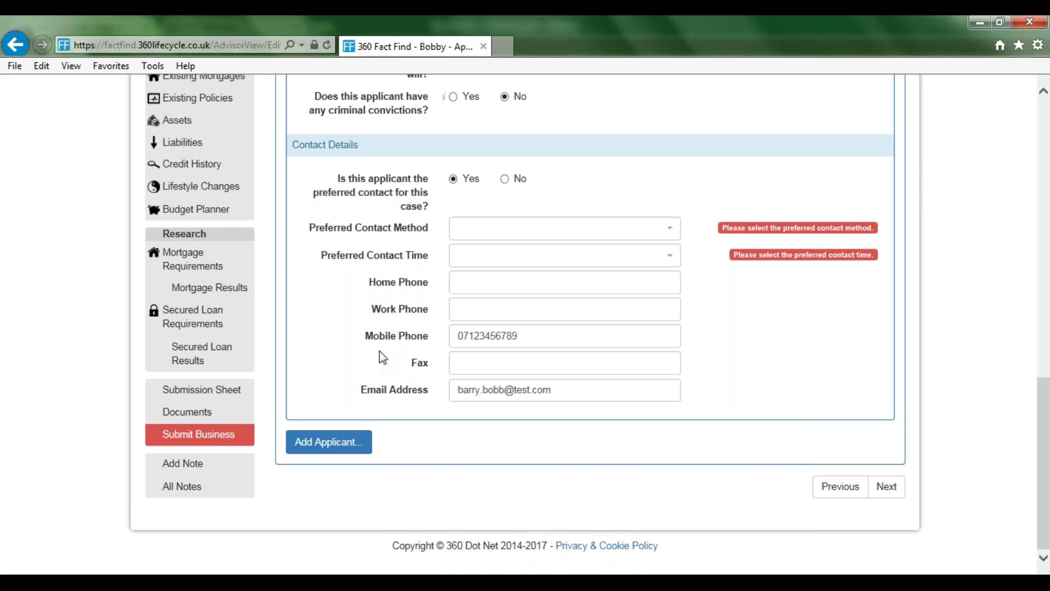
scroll(383, 358, "up", 10)
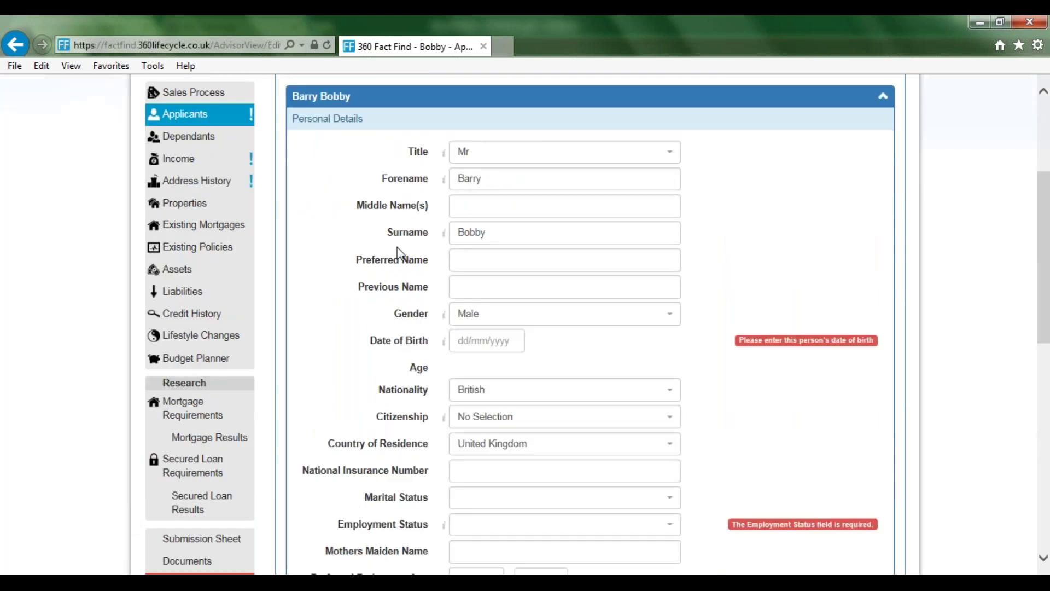
scroll(742, 320, "down", 10)
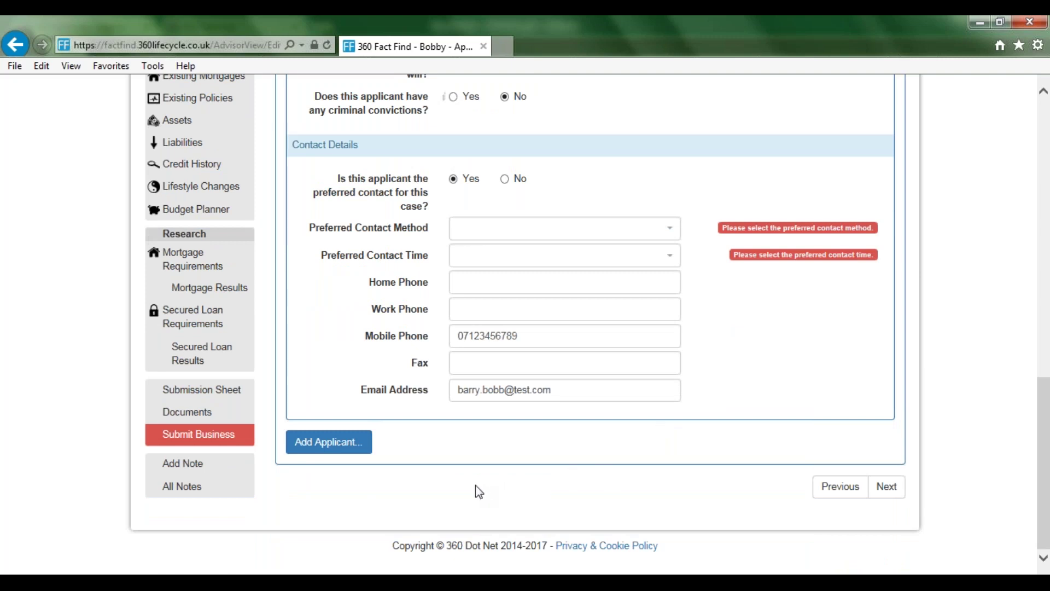
left_click(315, 448)
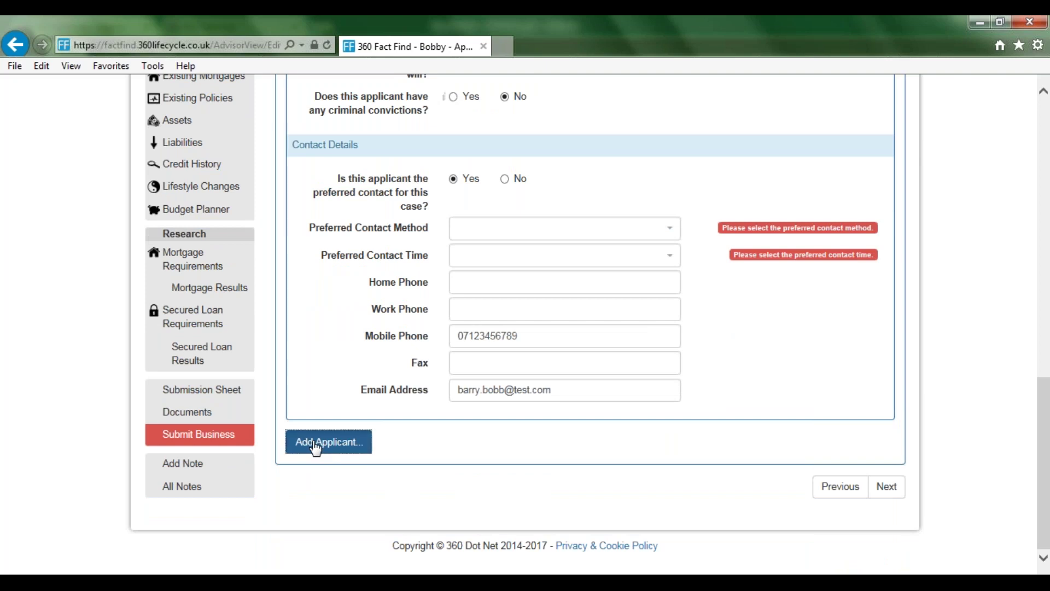
scroll(767, 407, "down", 8)
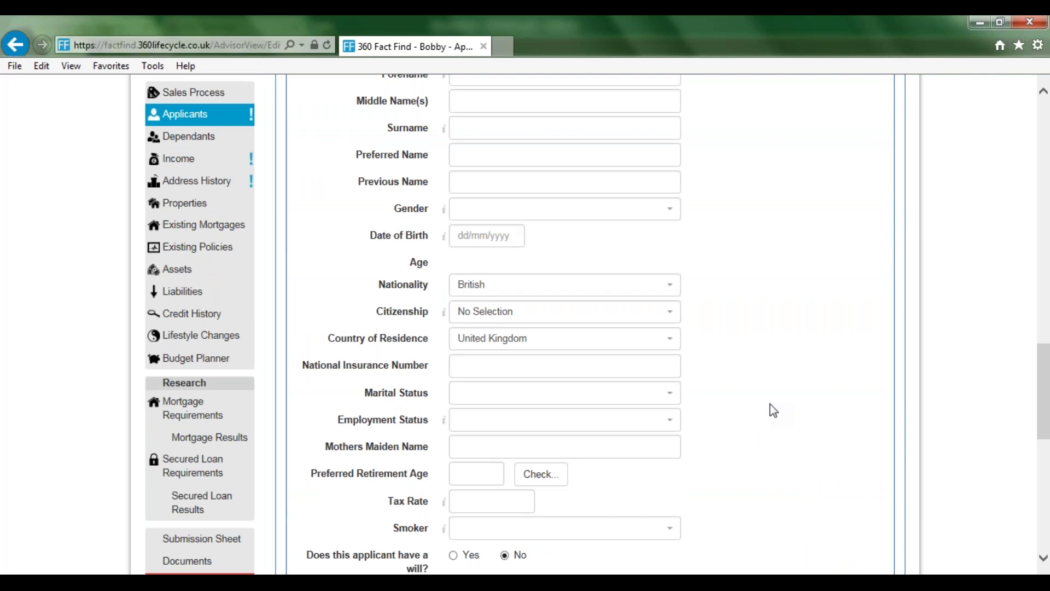
scroll(774, 411, "down", 2)
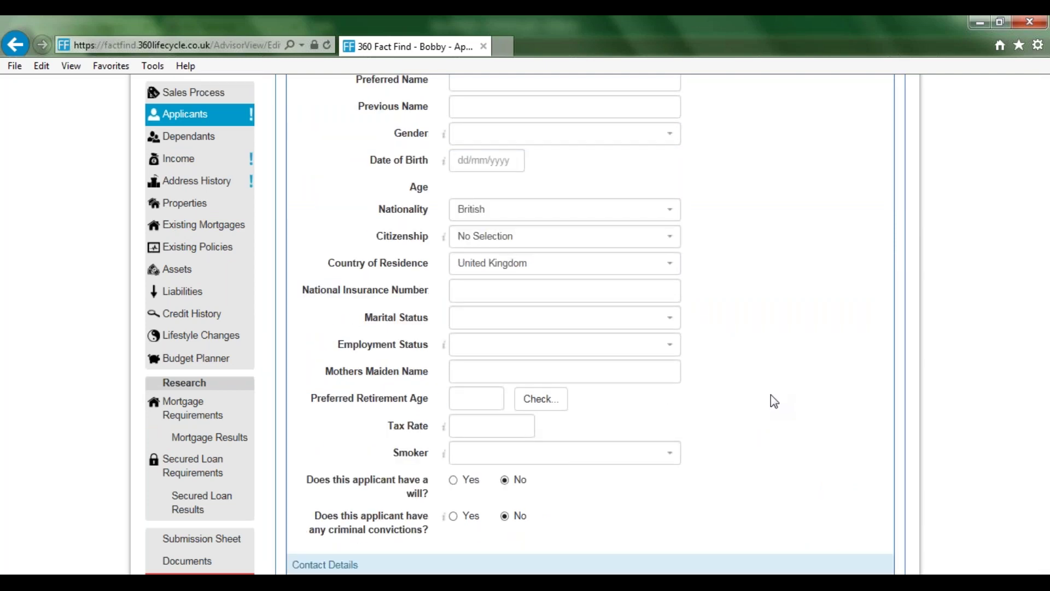
scroll(770, 395, "down", 8)
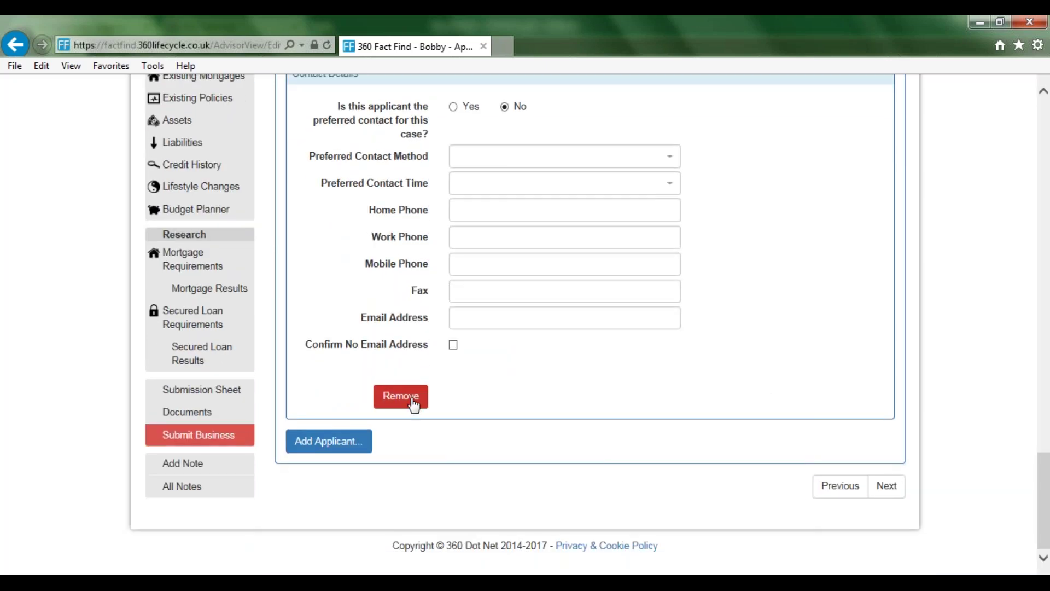
left_click(413, 399)
left_click(695, 156)
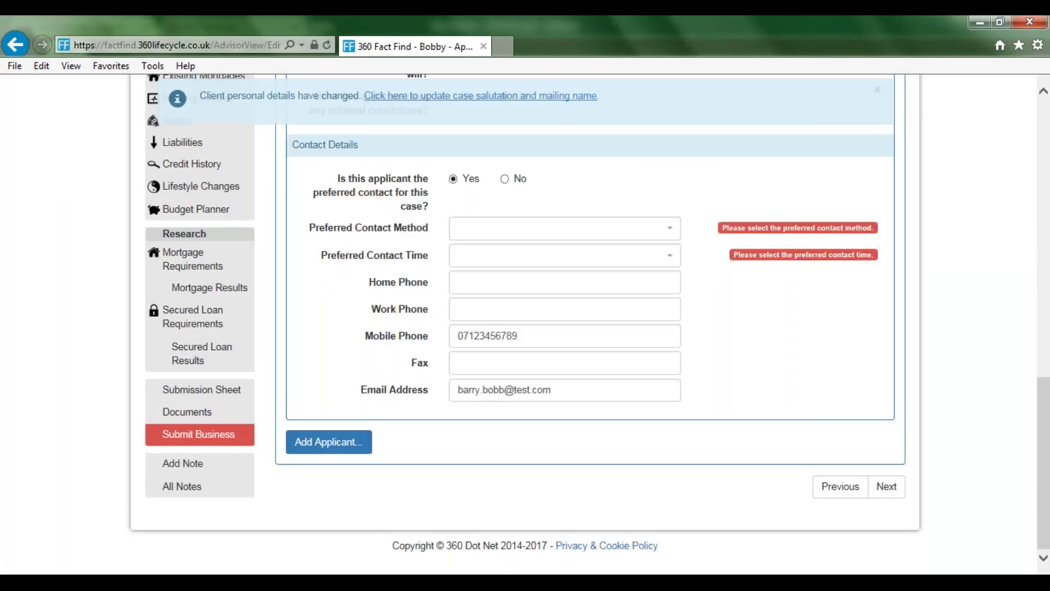
scroll(388, 310, "up", 6)
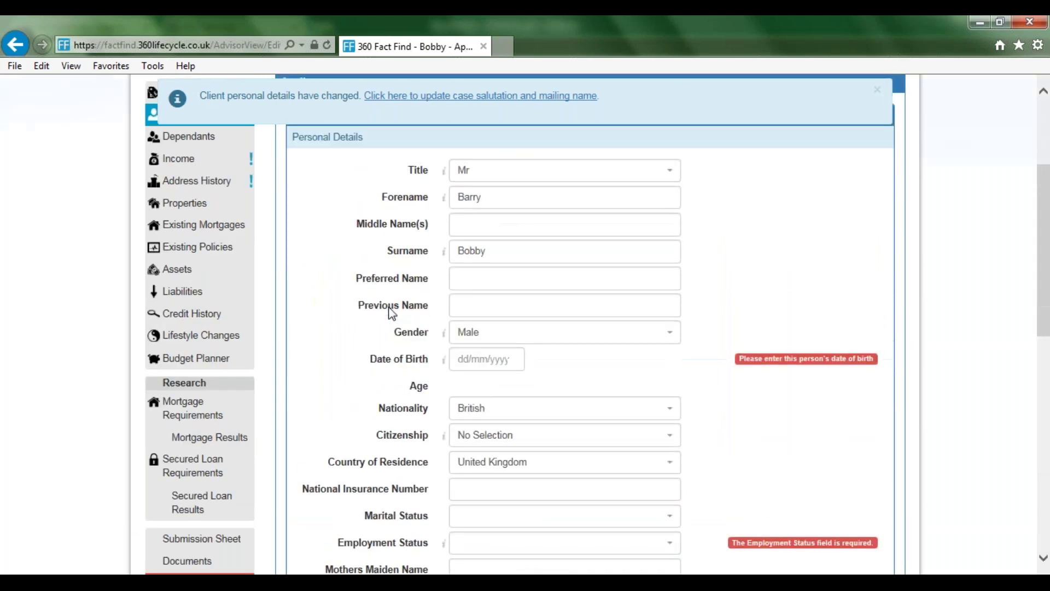
scroll(229, 306, "down", 1)
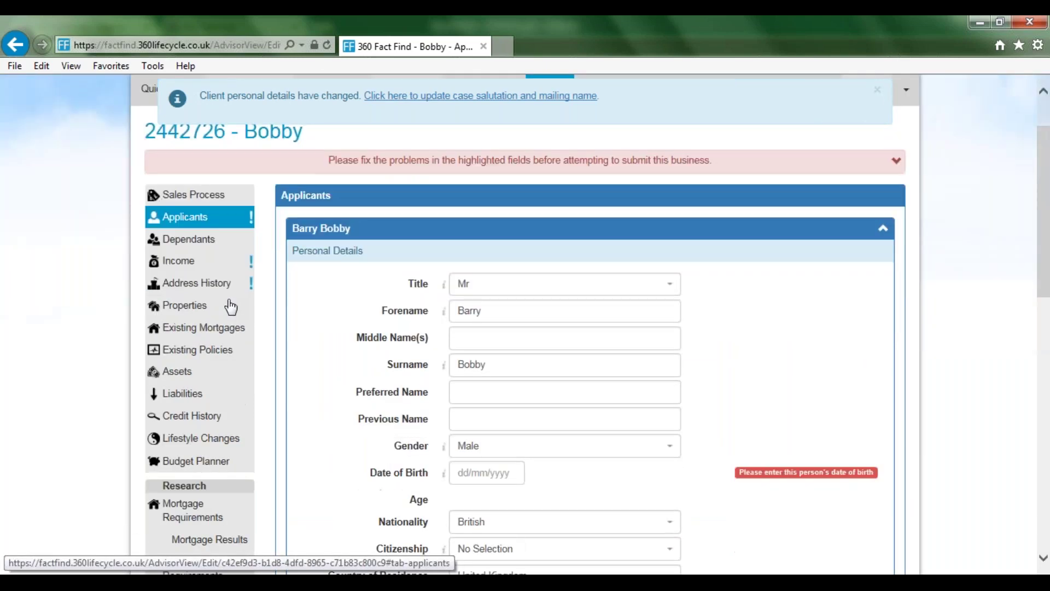
Add a dependant in Dependants, then remove Dependant 1 so none is recorded
left_click(207, 237)
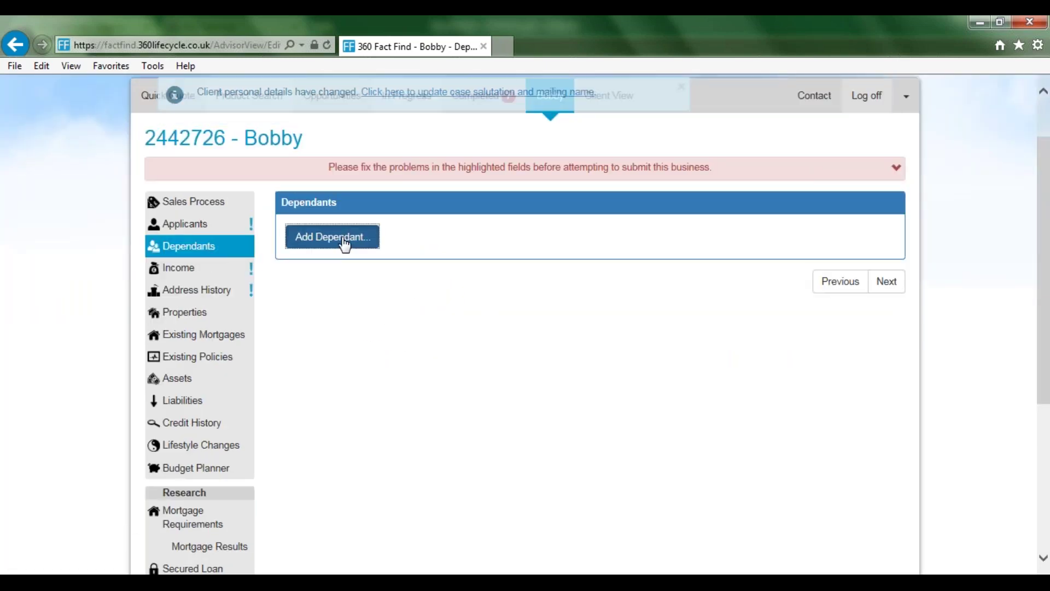
left_click(345, 242)
scroll(851, 328, "down", 2)
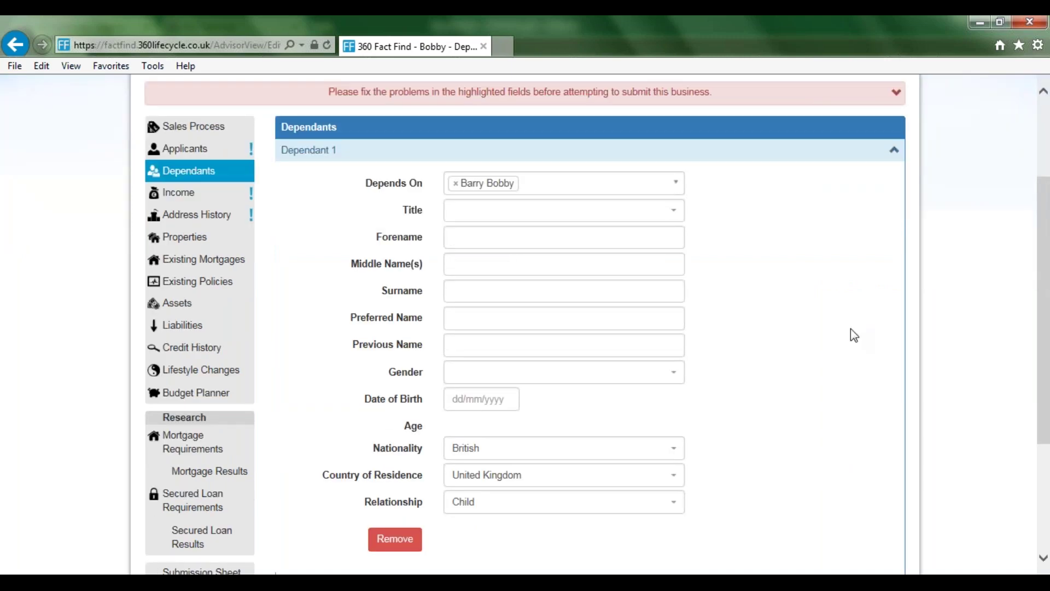
scroll(852, 332, "down", 1)
scroll(852, 336, "down", 1)
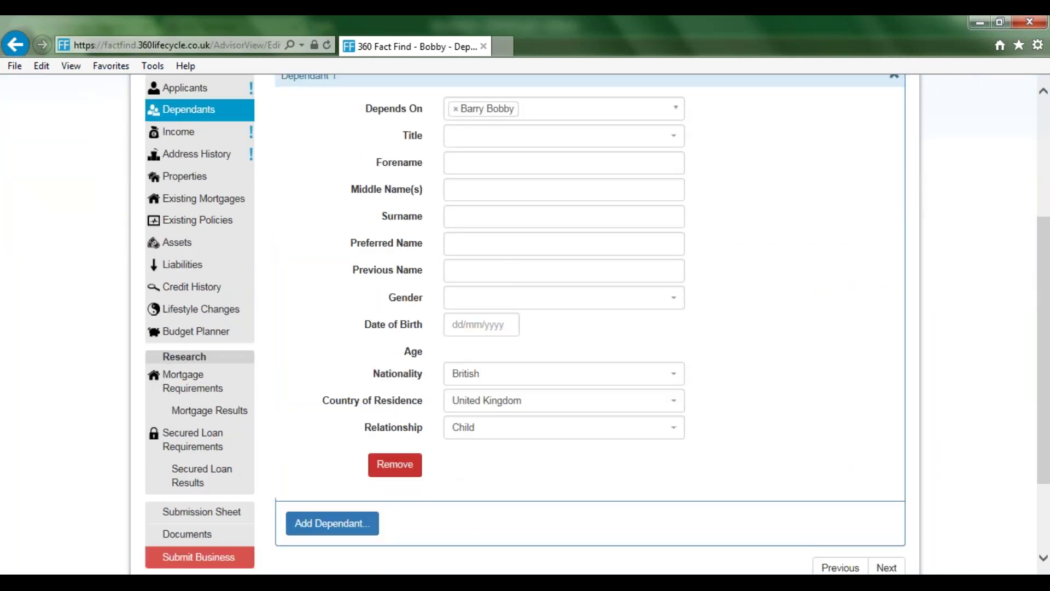
left_click(419, 462)
left_click(707, 155)
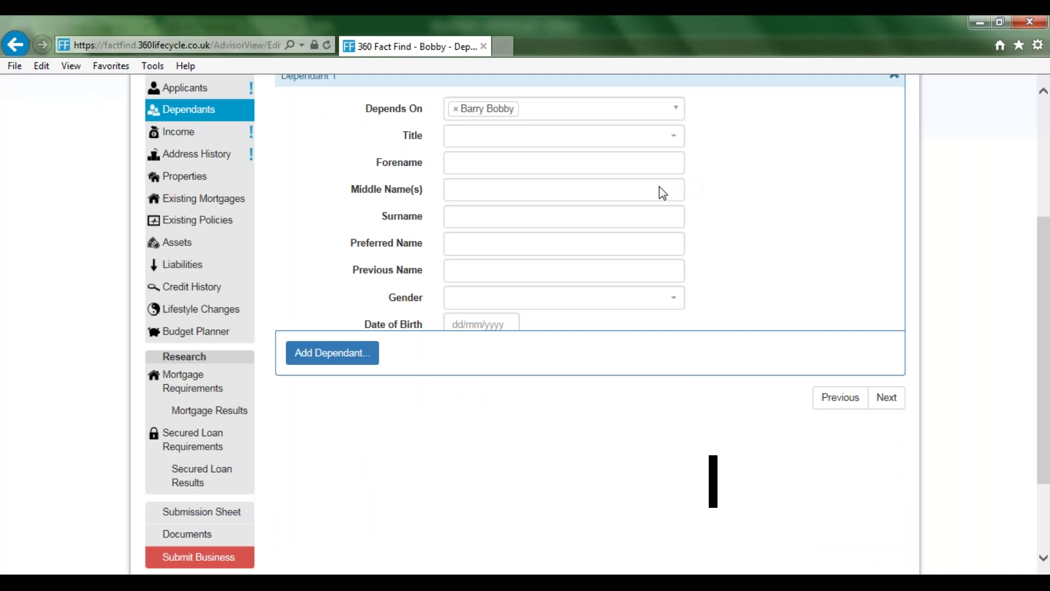
In Income, review the Window Cleaning self-employment net profit and business address
left_click(207, 274)
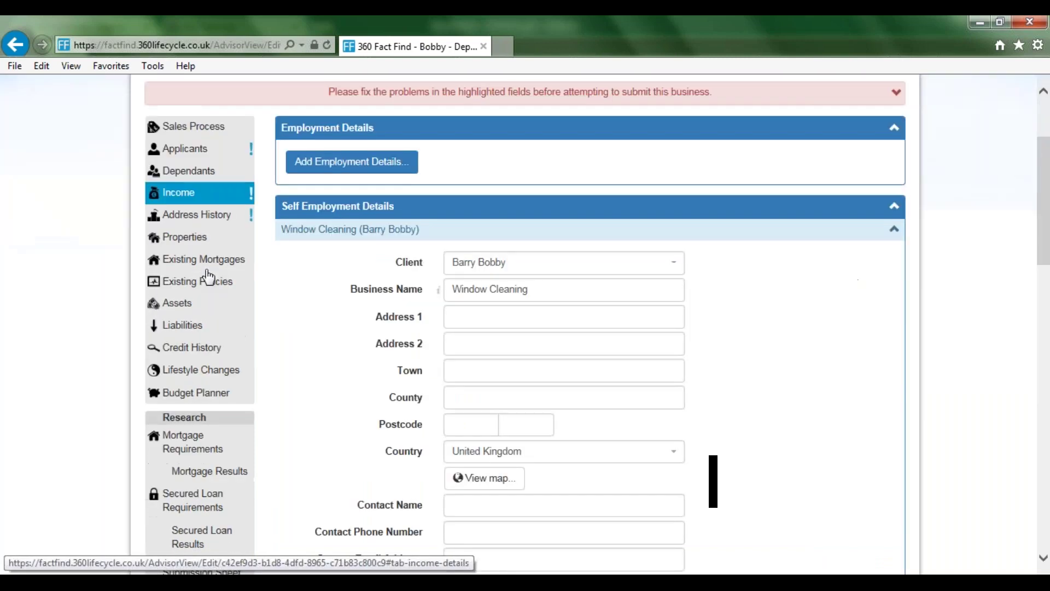
scroll(819, 305, "down", 3)
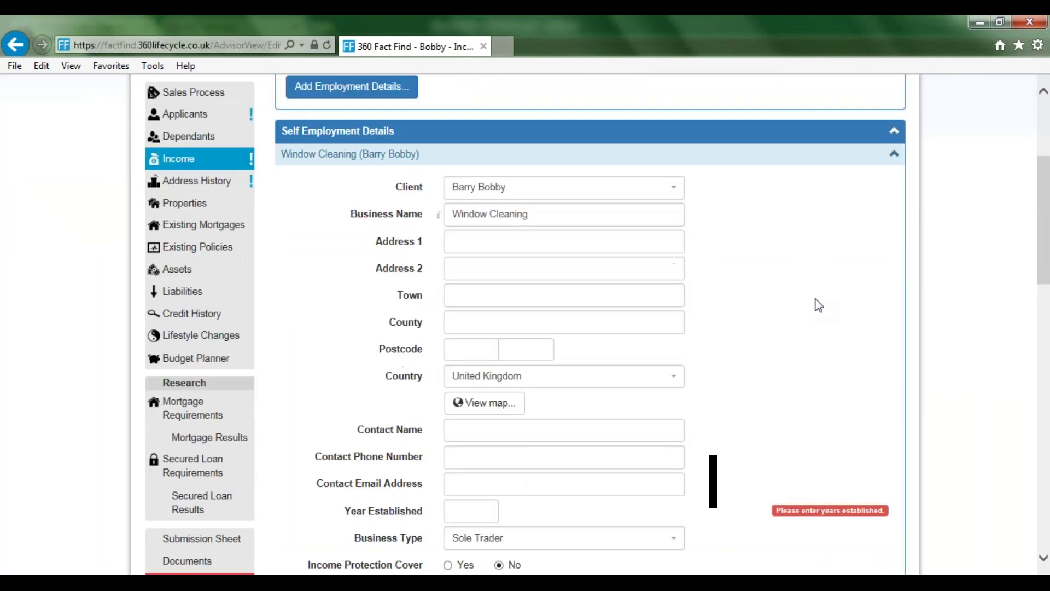
scroll(819, 305, "down", 2)
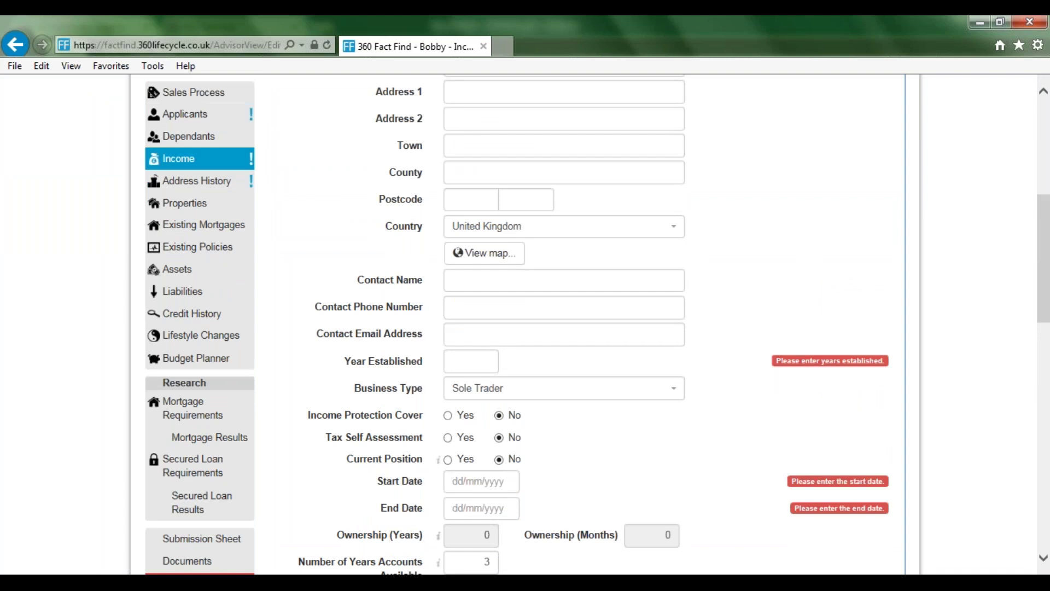
scroll(742, 403, "down", 3)
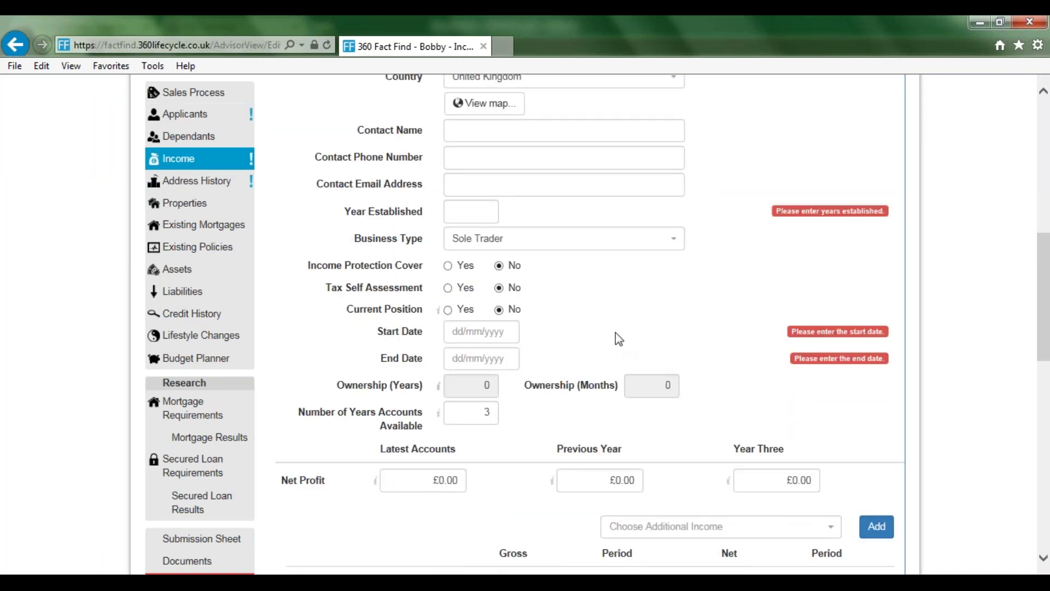
scroll(621, 346, "down", 3)
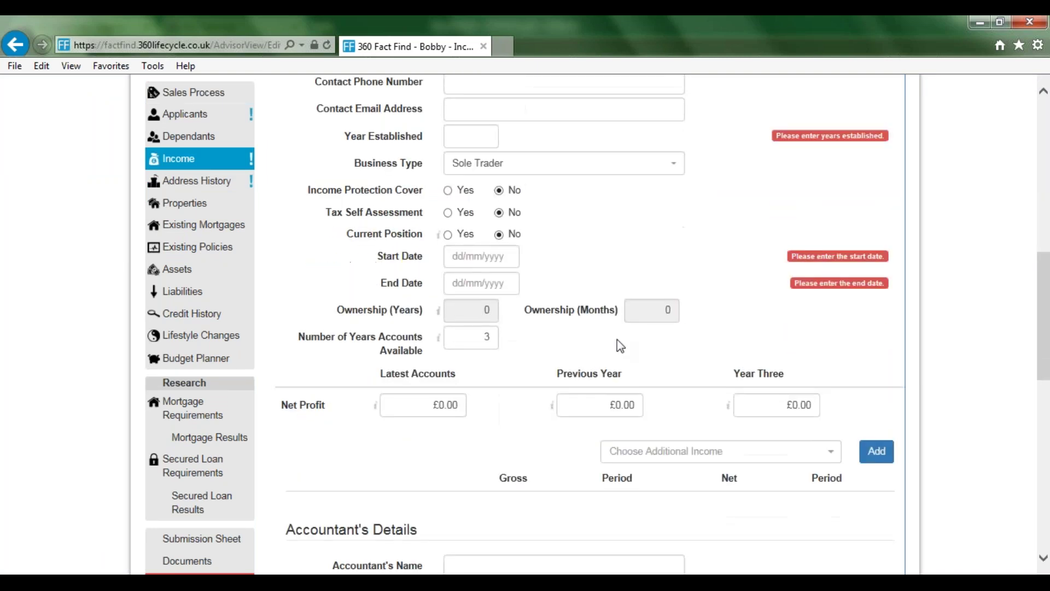
left_click(424, 333)
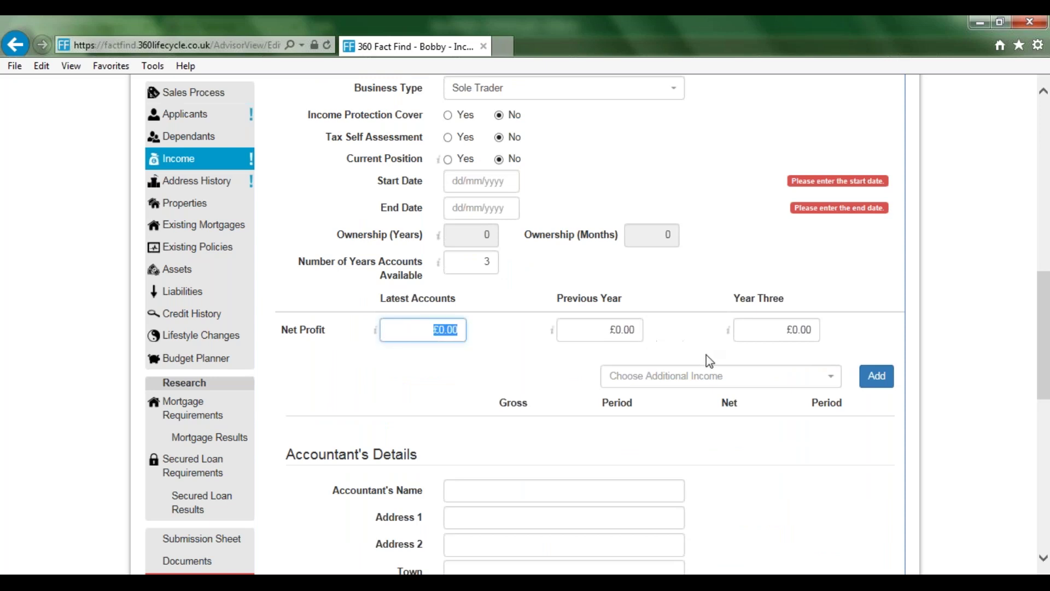
scroll(710, 361, "up", 10)
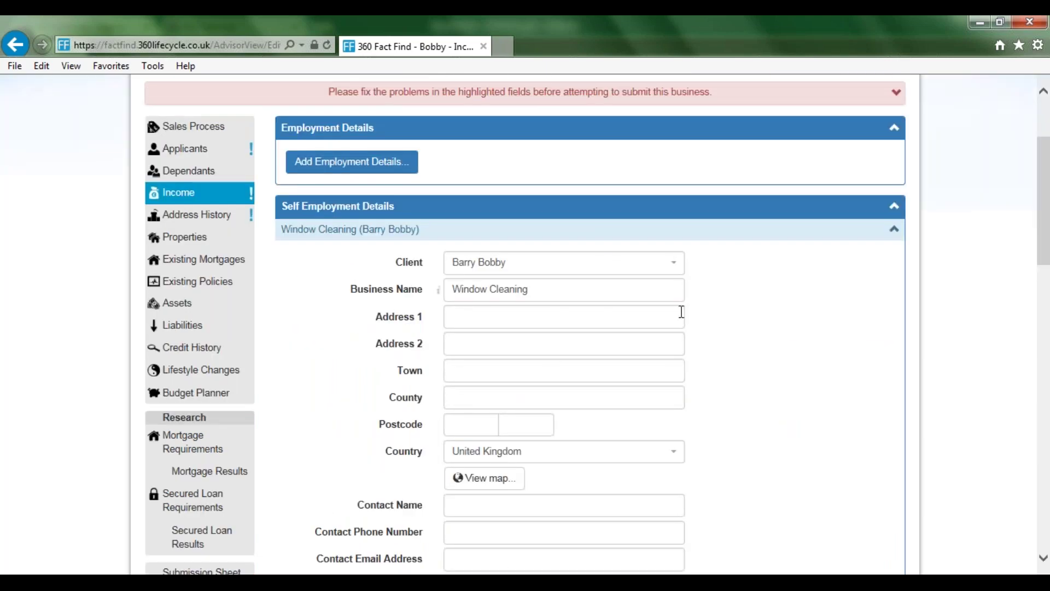
left_click(492, 317)
left_click(741, 331)
Add an employment entry with gross and net basic income, then go to Address History
scroll(744, 336, "down", 1)
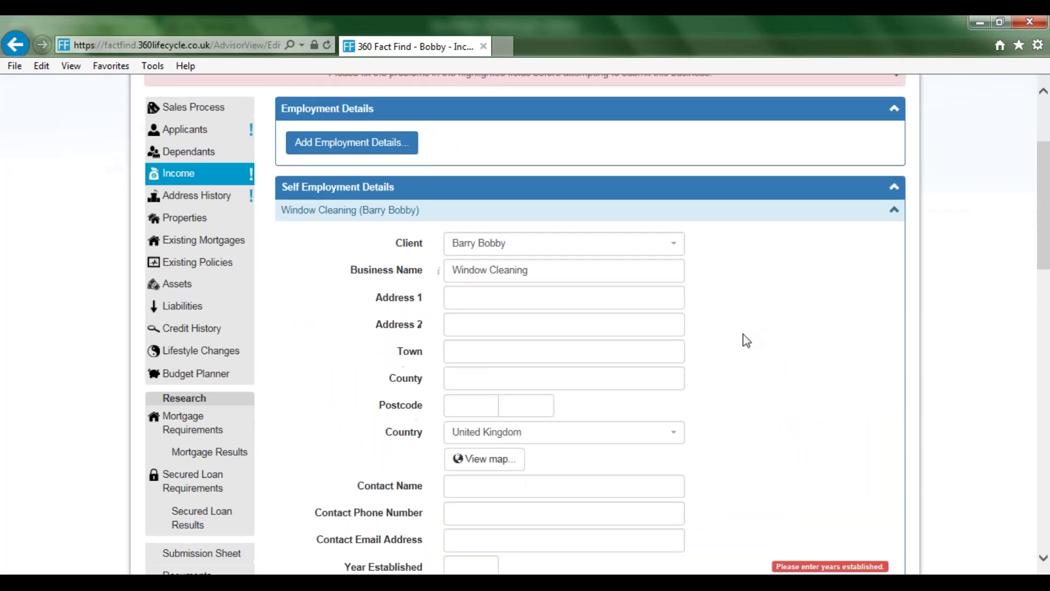
scroll(747, 341, "down", 8)
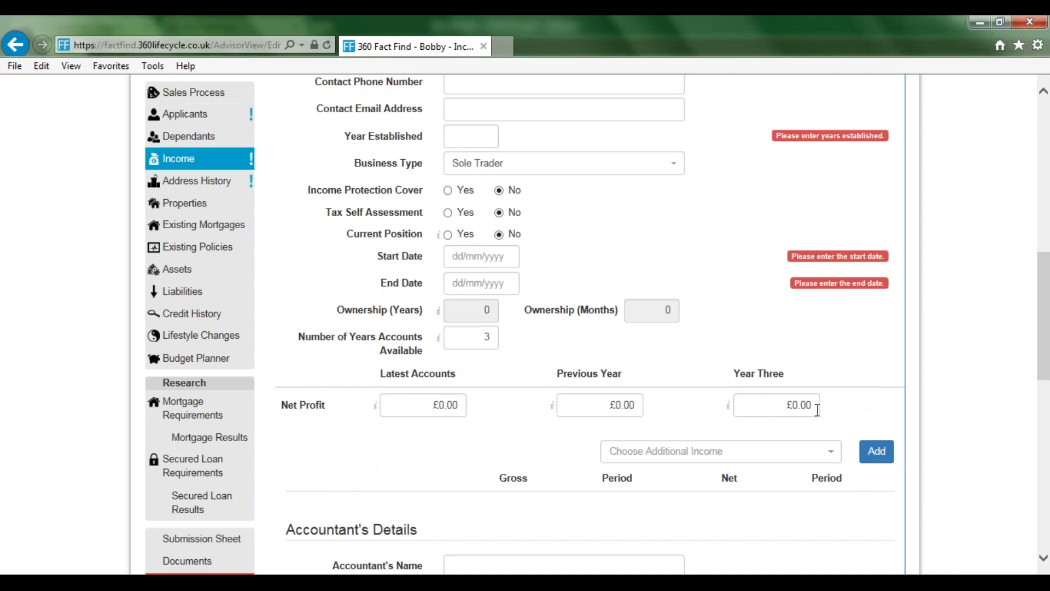
scroll(818, 411, "down", 1)
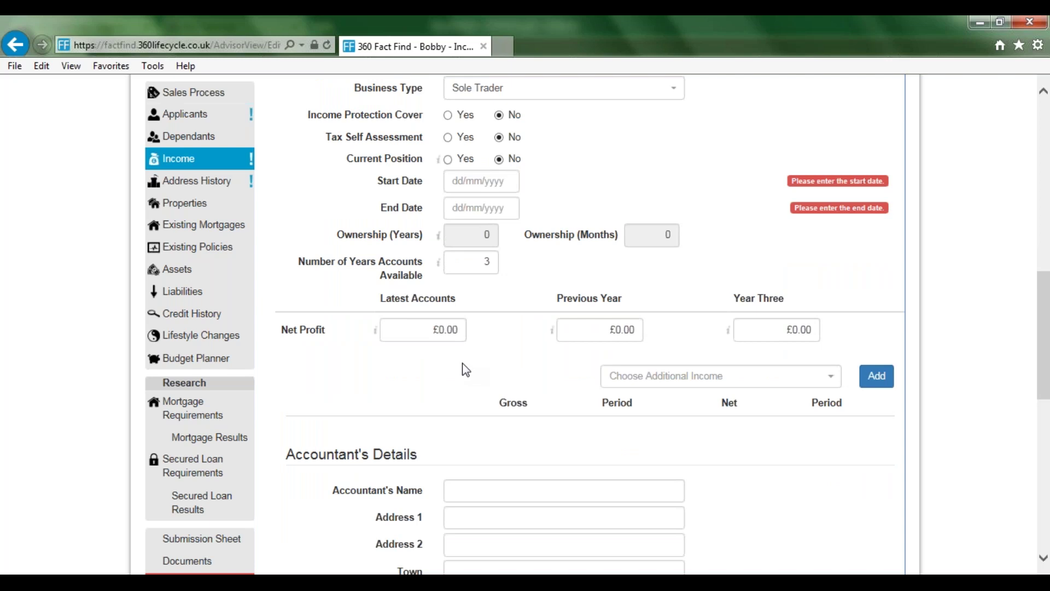
scroll(461, 362, "up", 8)
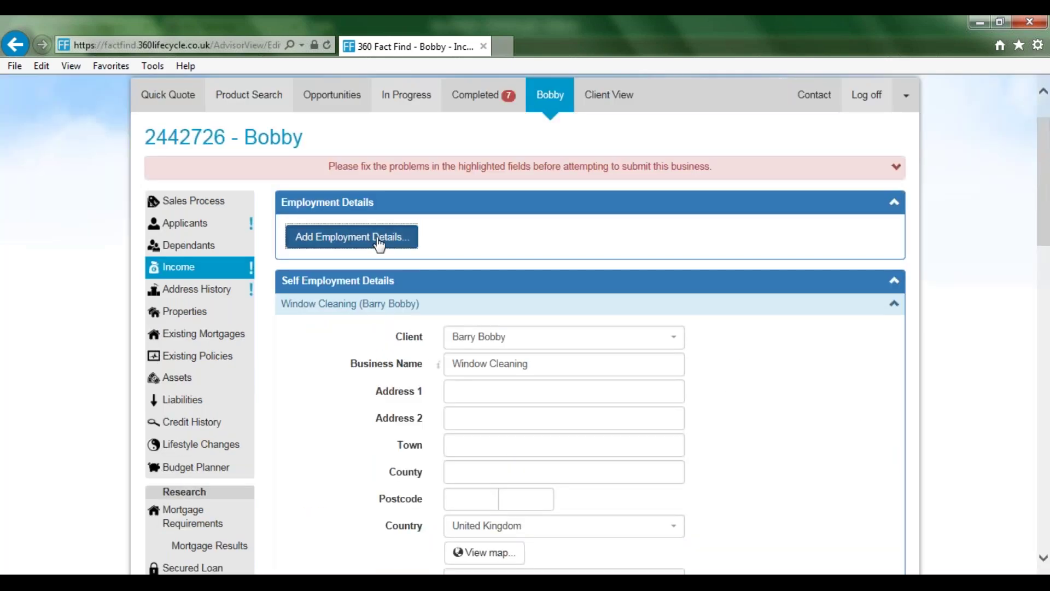
left_click(316, 235)
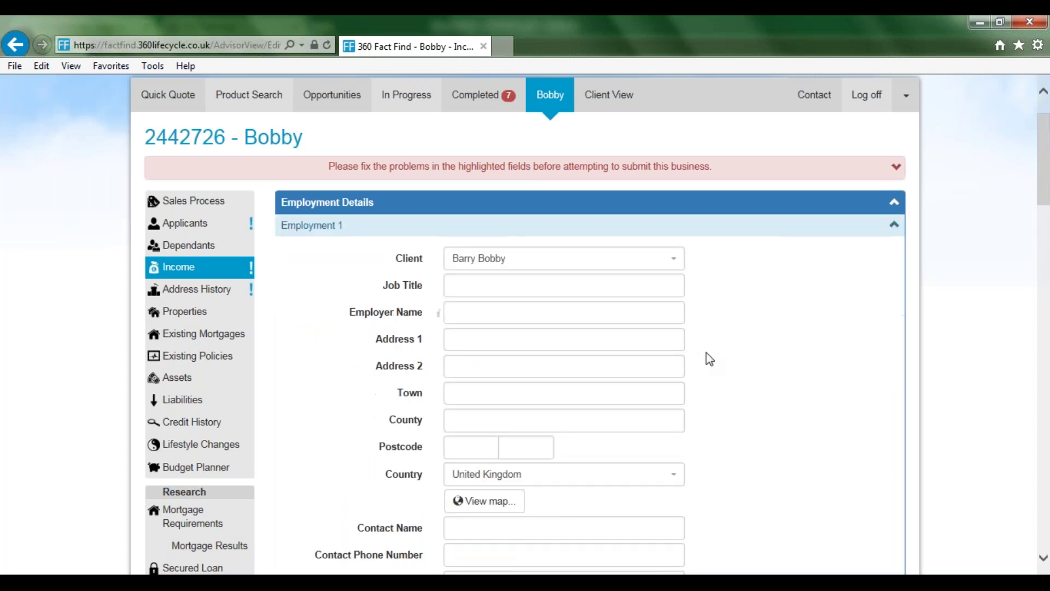
scroll(705, 354, "down", 6)
left_click(466, 370)
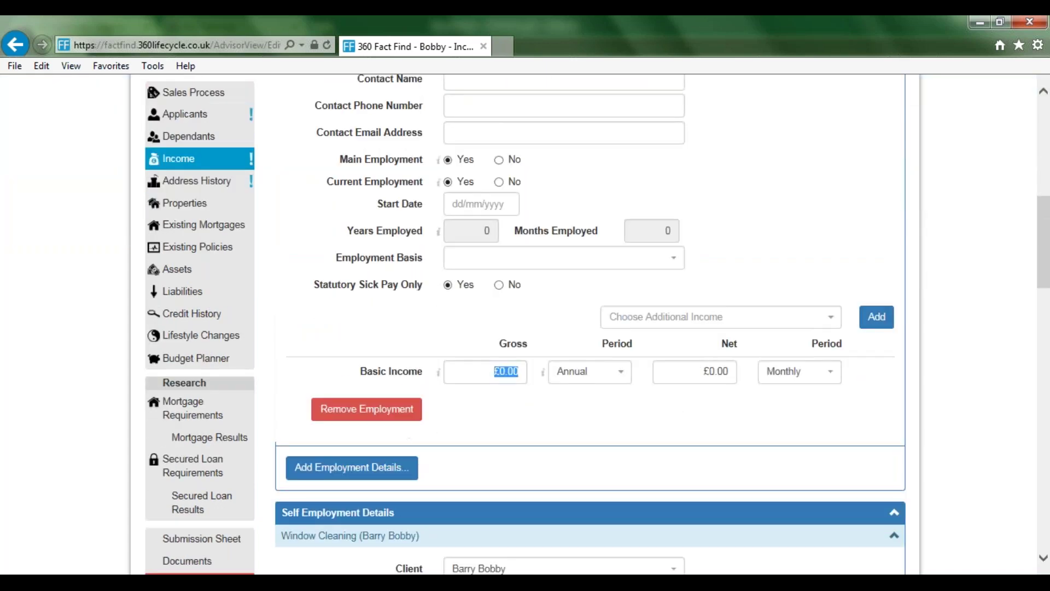
left_click(709, 373)
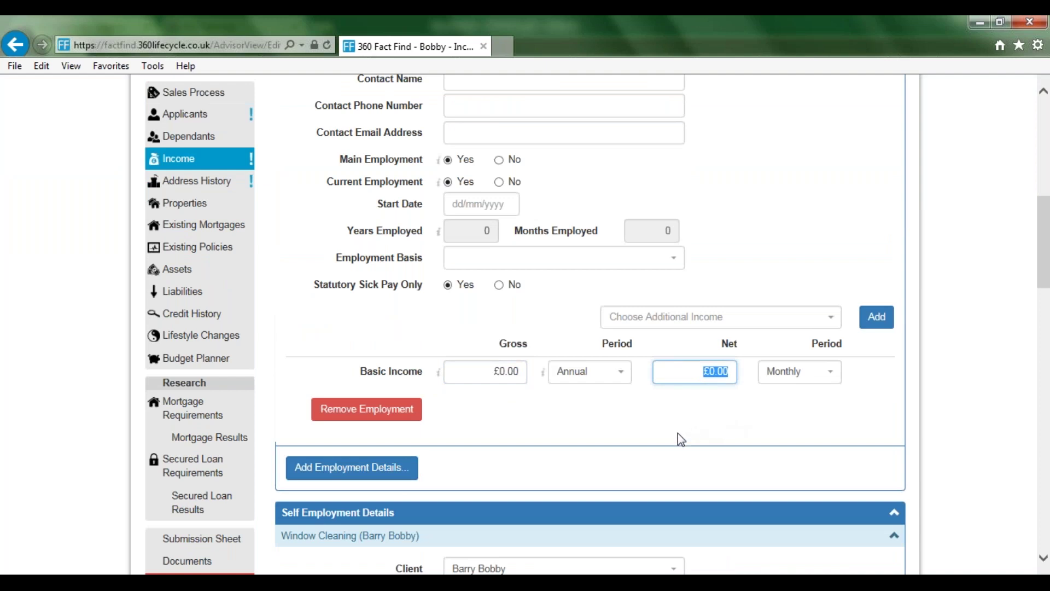
left_click(197, 192)
Add a blank Property 1 entry in the Properties section
scroll(705, 354, "down", 2)
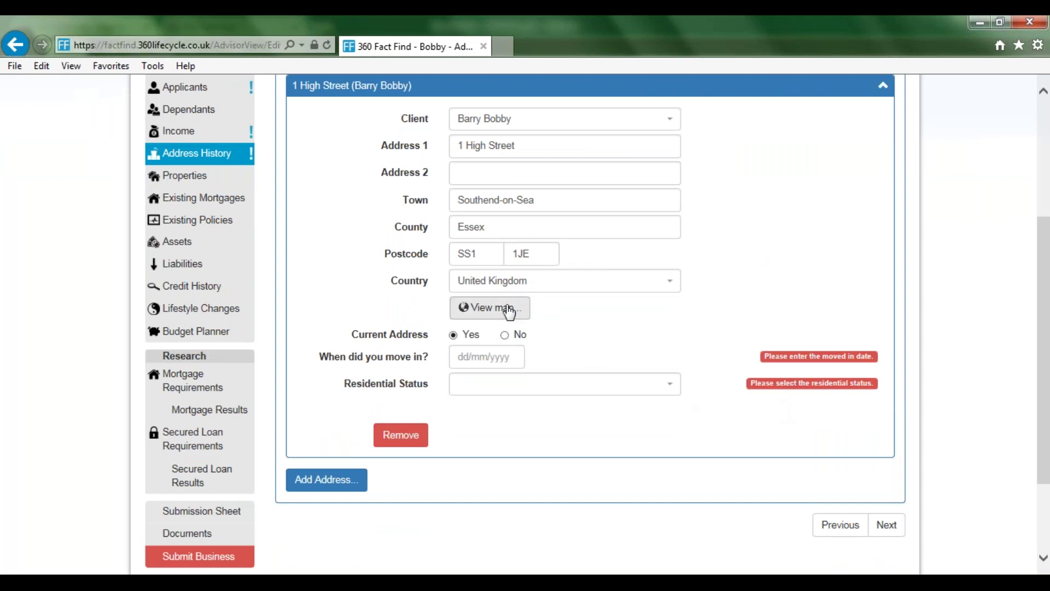
left_click(218, 184)
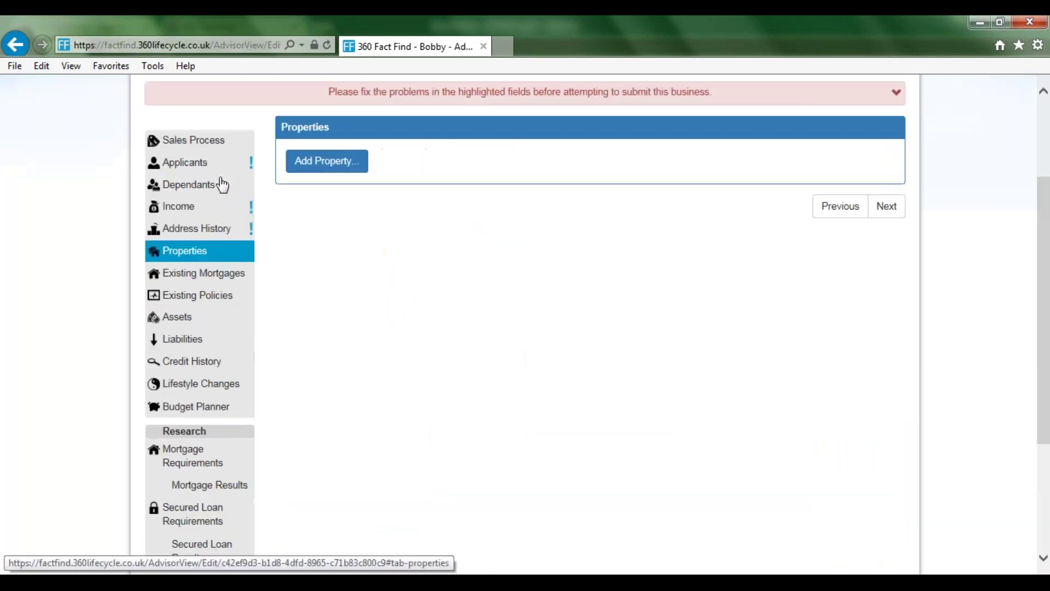
left_click(355, 166)
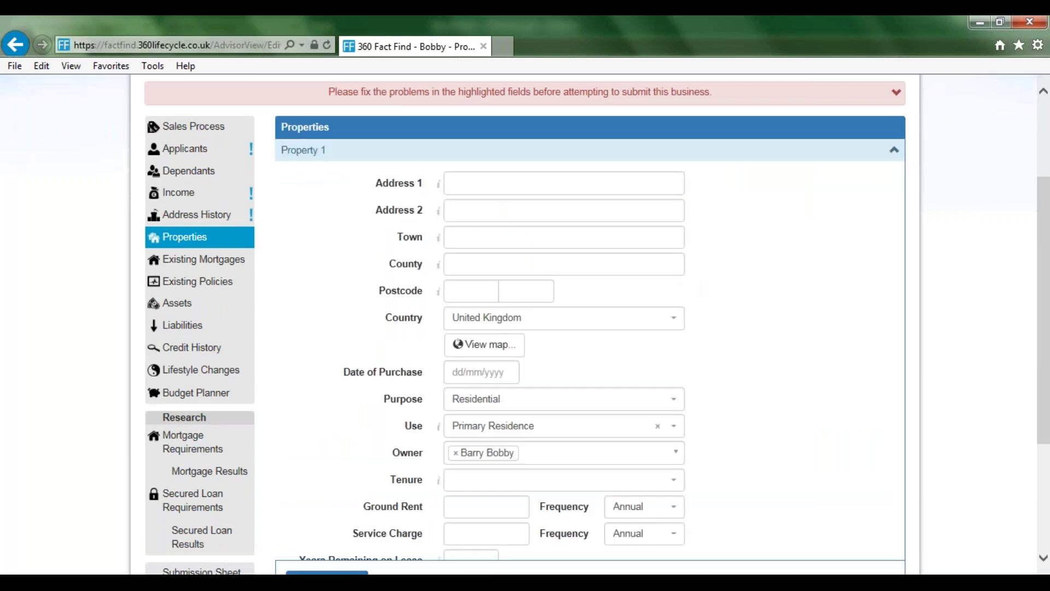
scroll(810, 289, "down", 1)
scroll(836, 305, "down", 4)
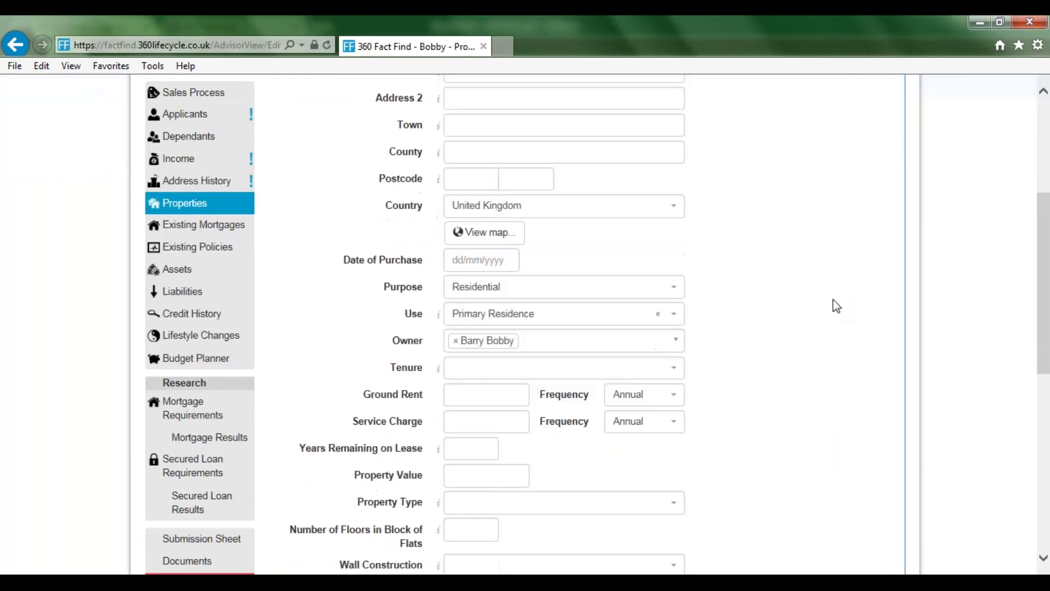
scroll(832, 299, "down", 2)
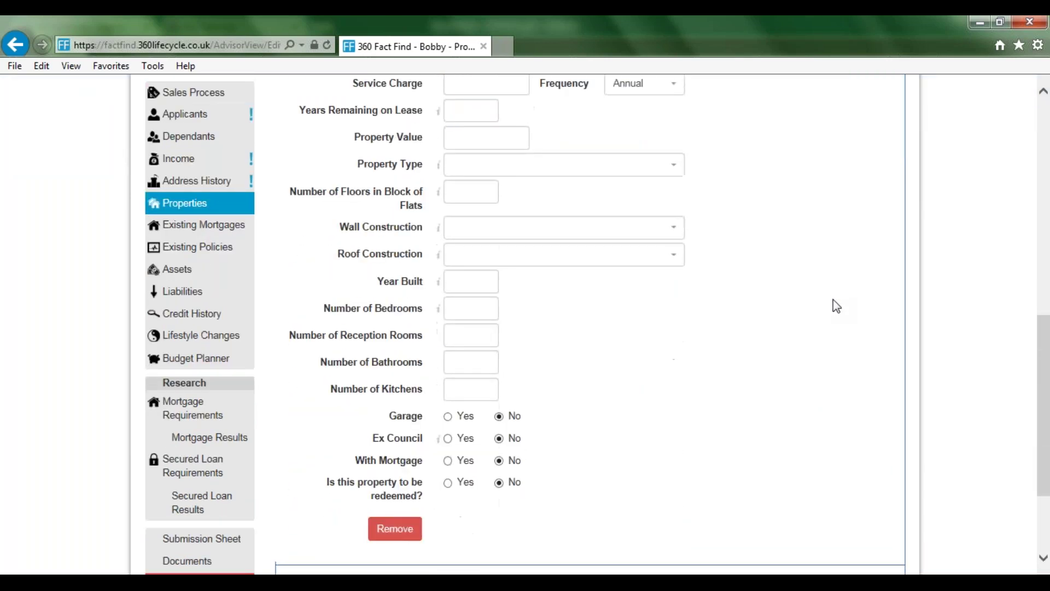
Add an existing mortgage entry, leaving Repayment Method unset, then go to Existing Policies
left_click(170, 225)
left_click(351, 174)
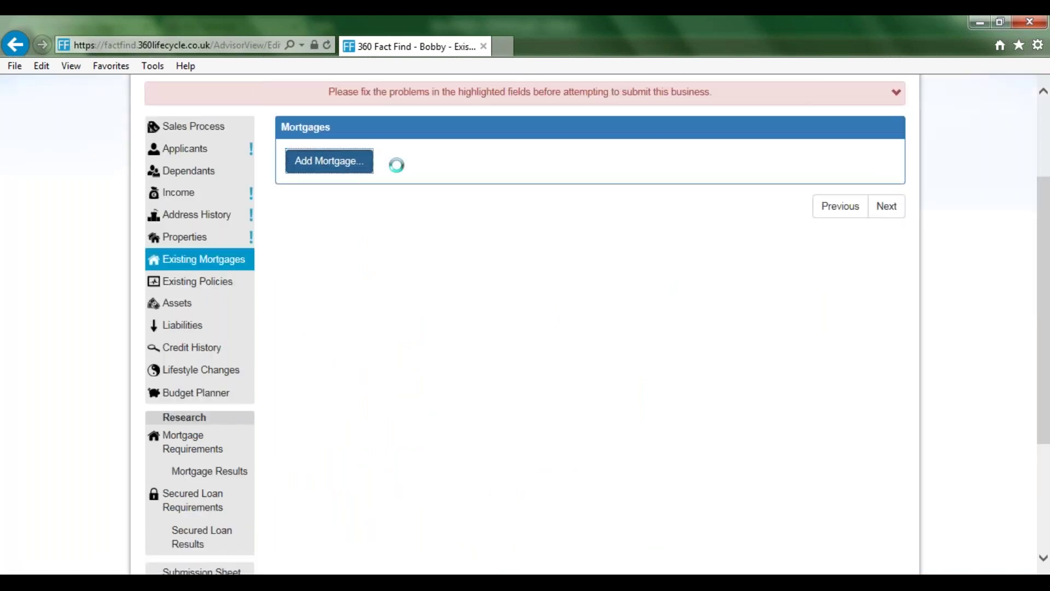
scroll(826, 271, "down", 1)
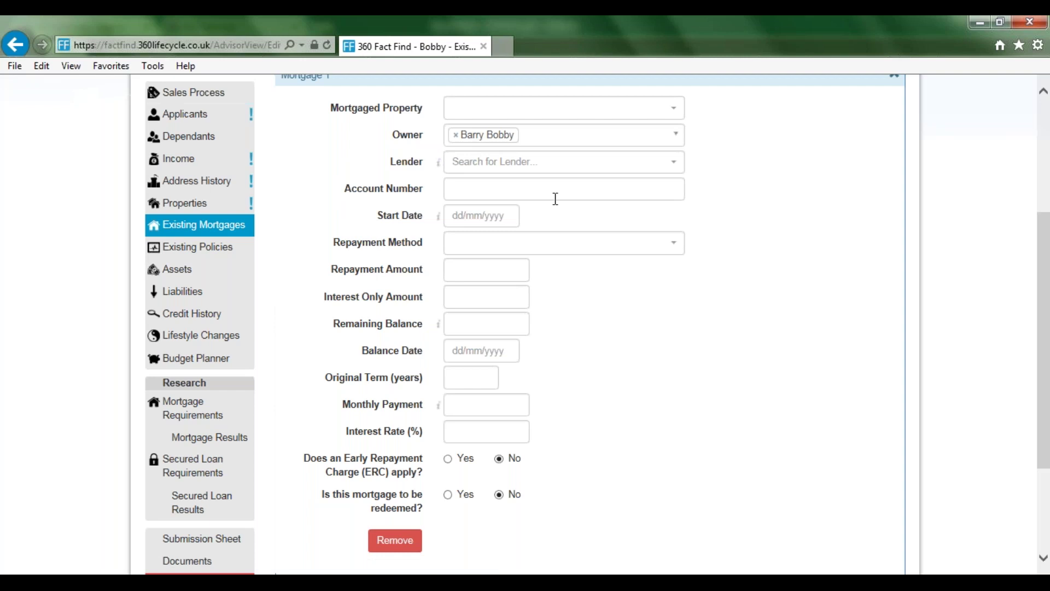
left_click(632, 249)
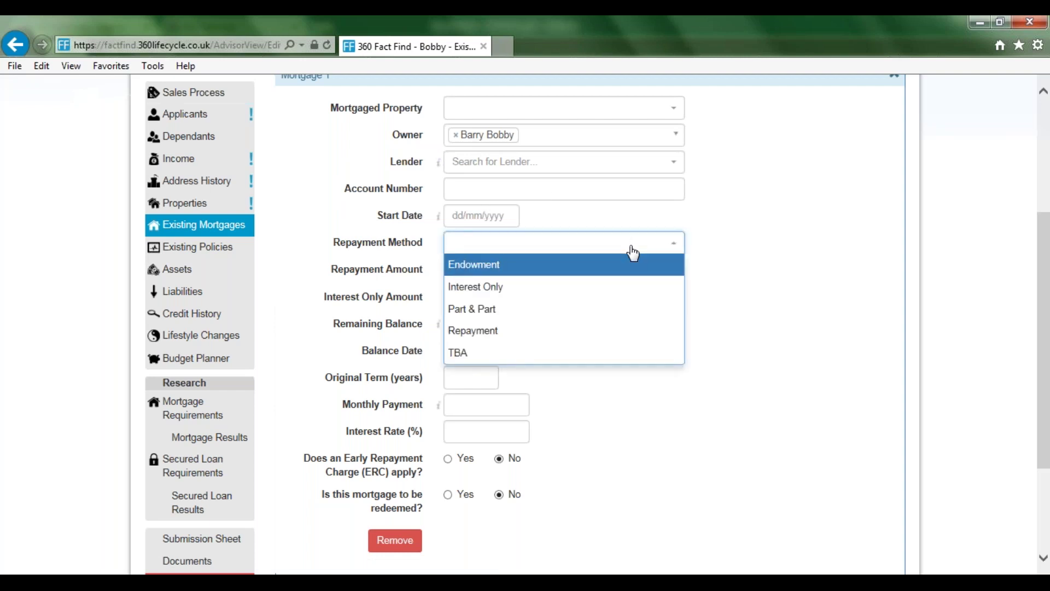
left_click(860, 292)
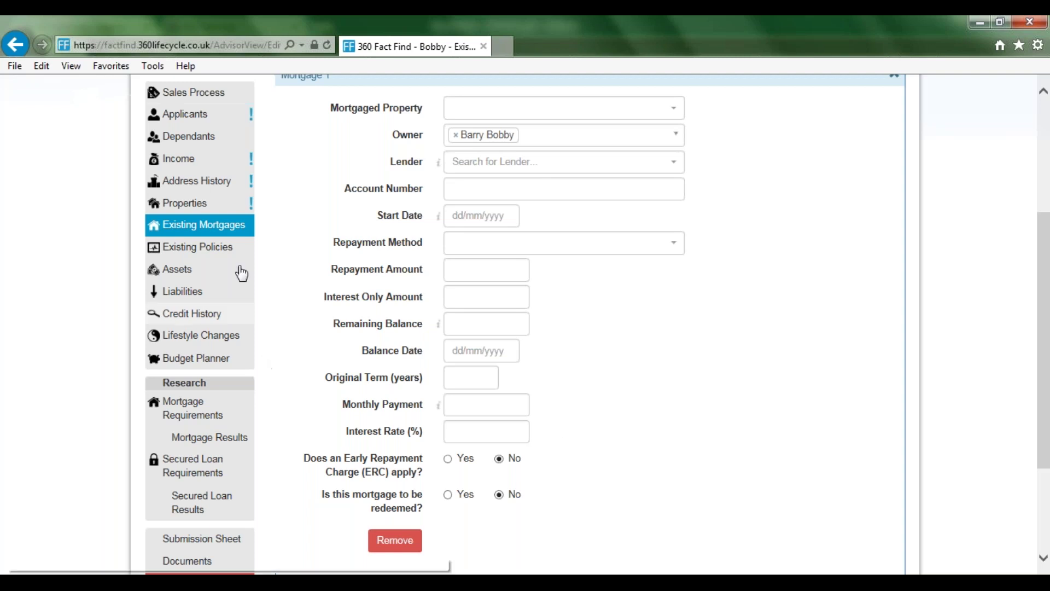
left_click(215, 251)
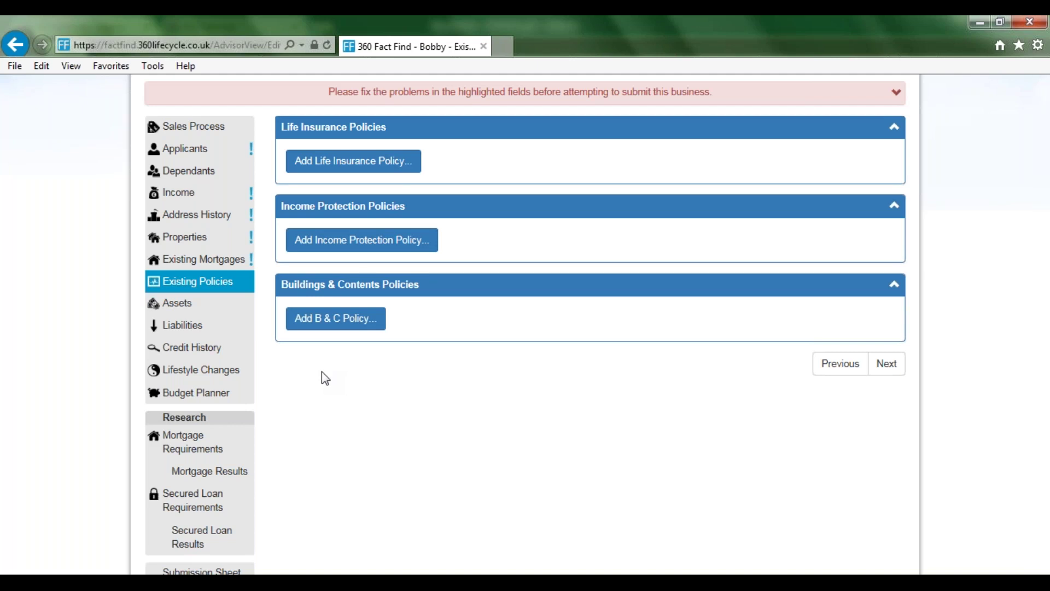
Move past Assets to Liabilities and check that no loans or cards are recorded
left_click(179, 311)
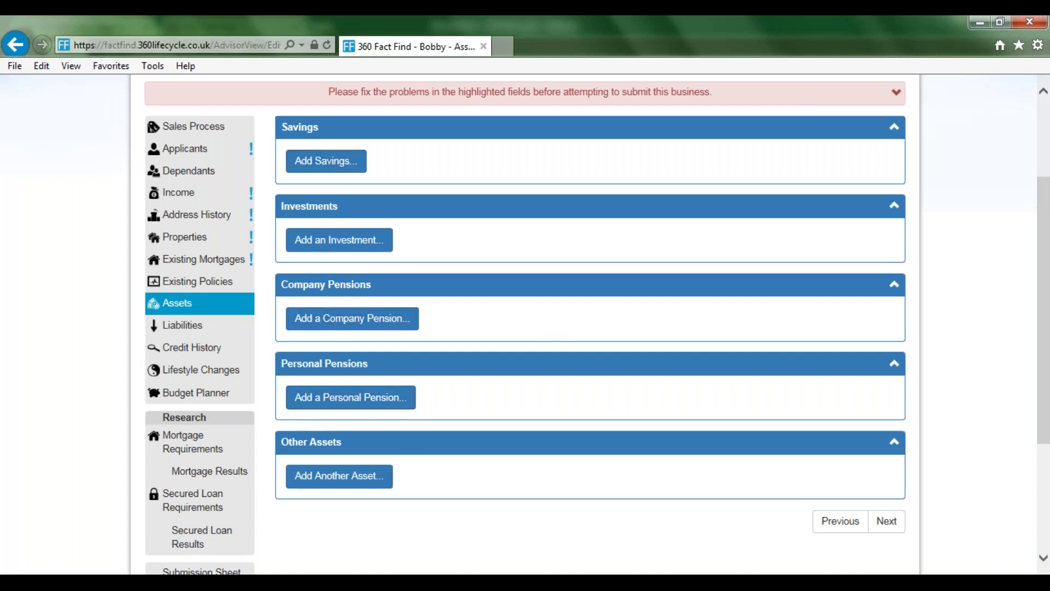
left_click(201, 328)
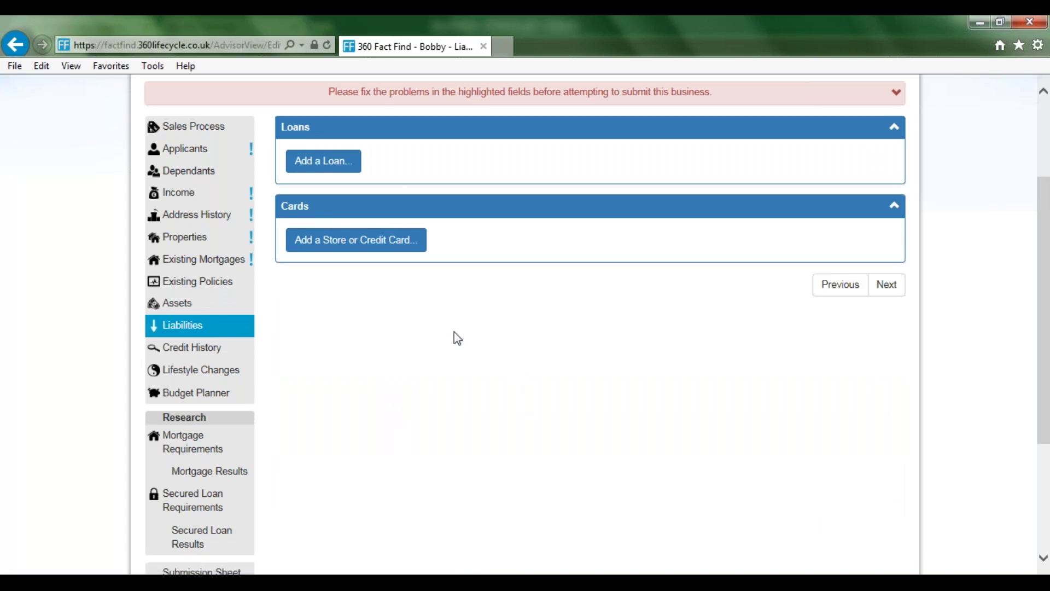
scroll(409, 356, "down", 1)
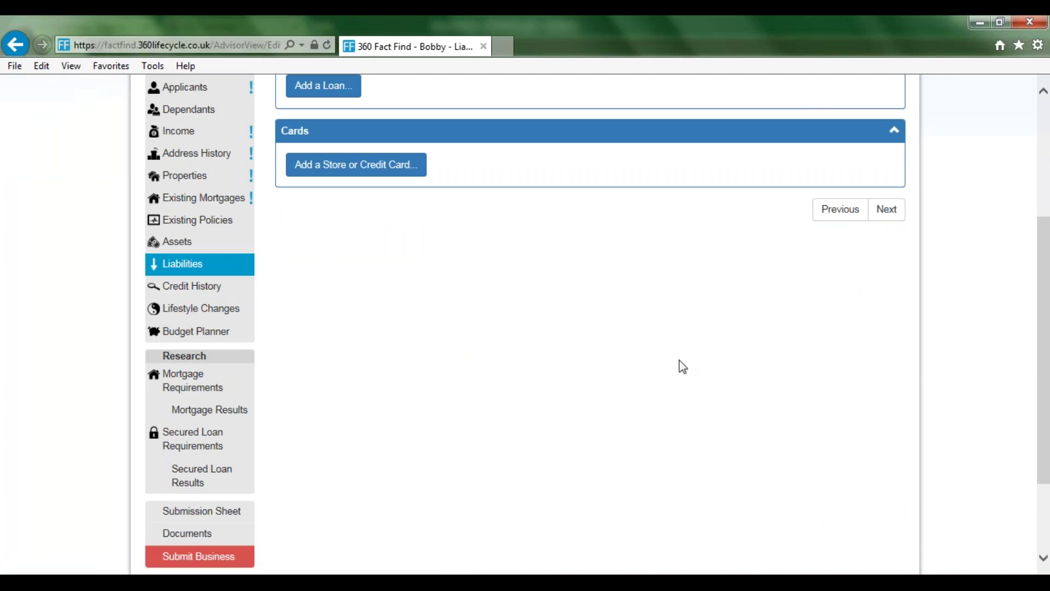
scroll(582, 364, "up", 1)
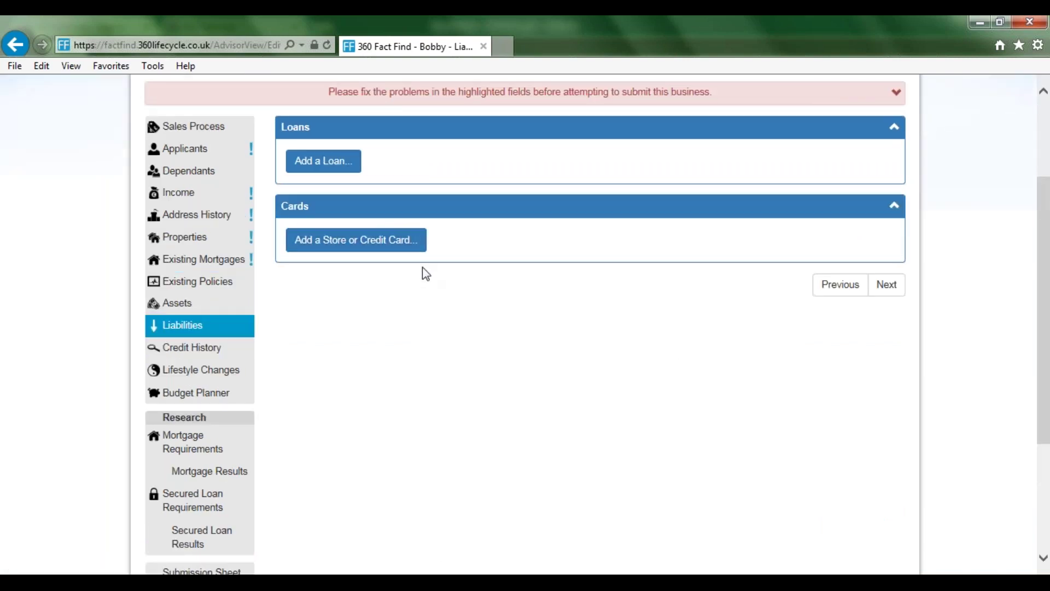
Review the Credit History answers, then open Lifestyle Changes
left_click(225, 353)
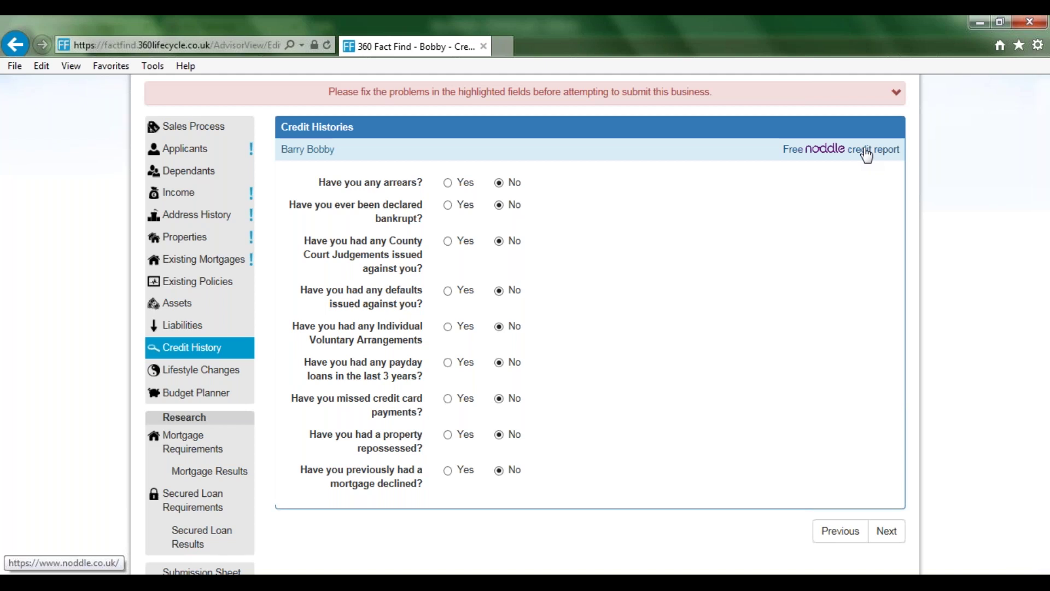
left_click(217, 372)
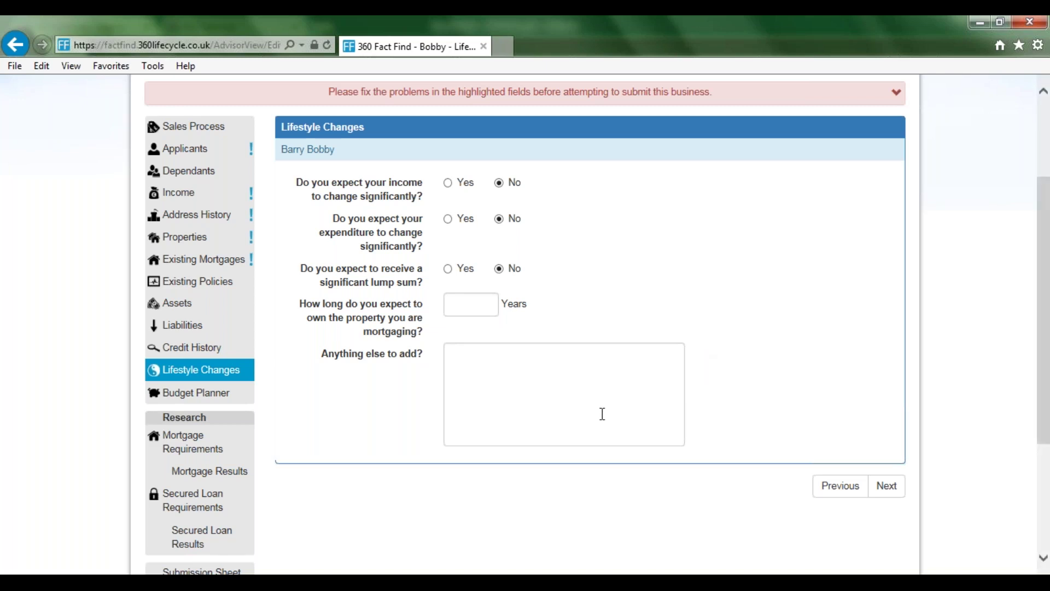
In the Budget Planner, enter 180 as the Heating amount with Quarterly frequency
left_click(216, 395)
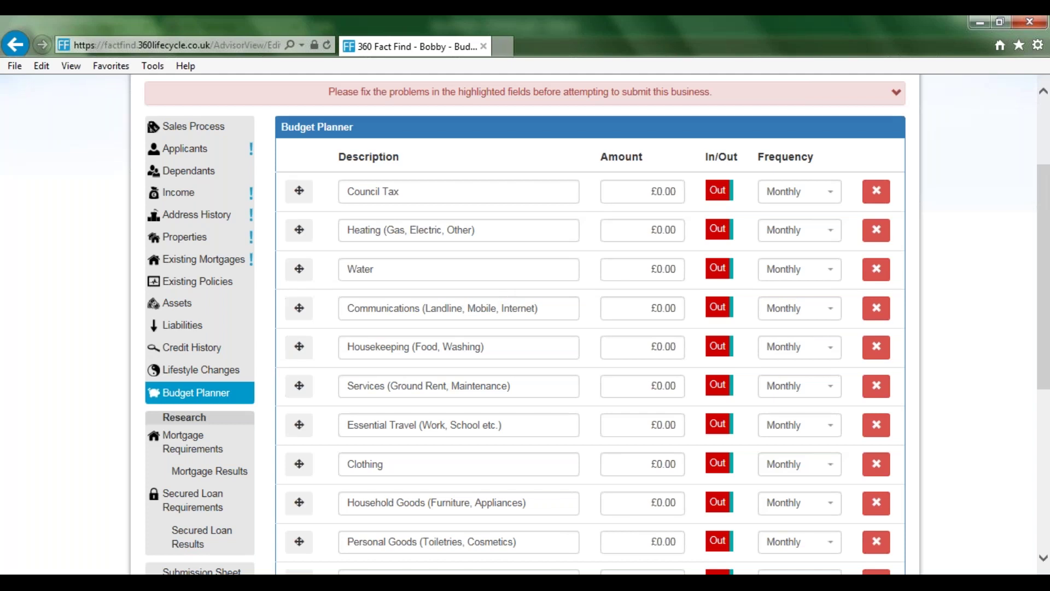
left_click(663, 192)
left_click(666, 233)
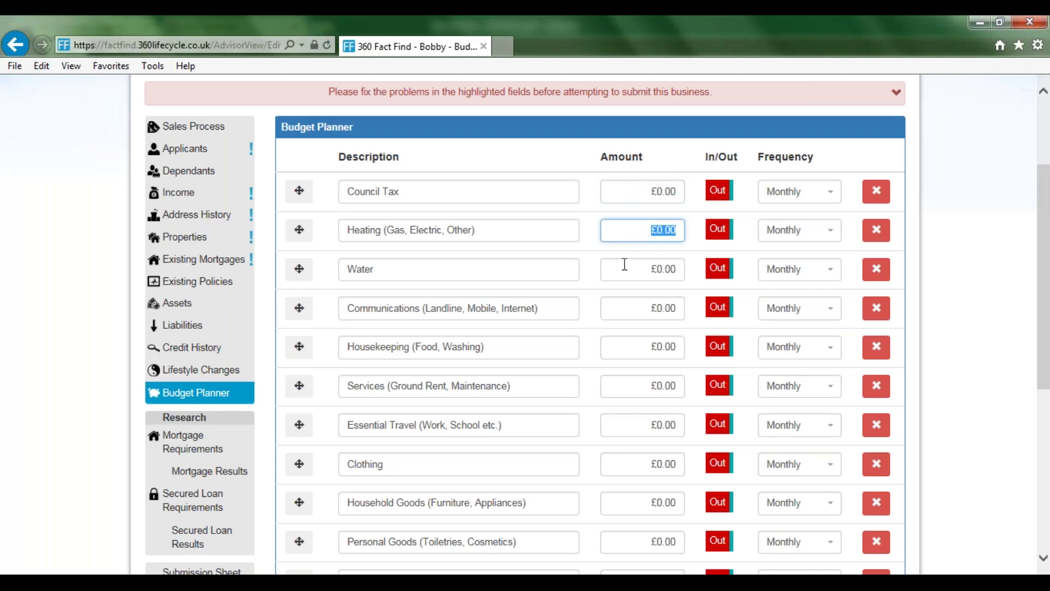
left_click(569, 237)
left_click(627, 230)
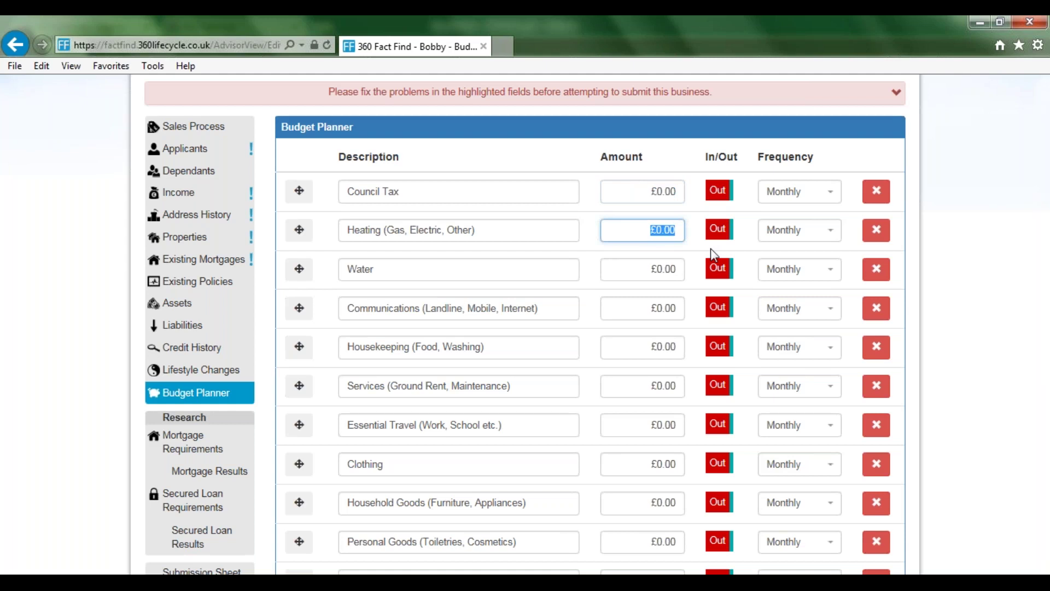
type("180")
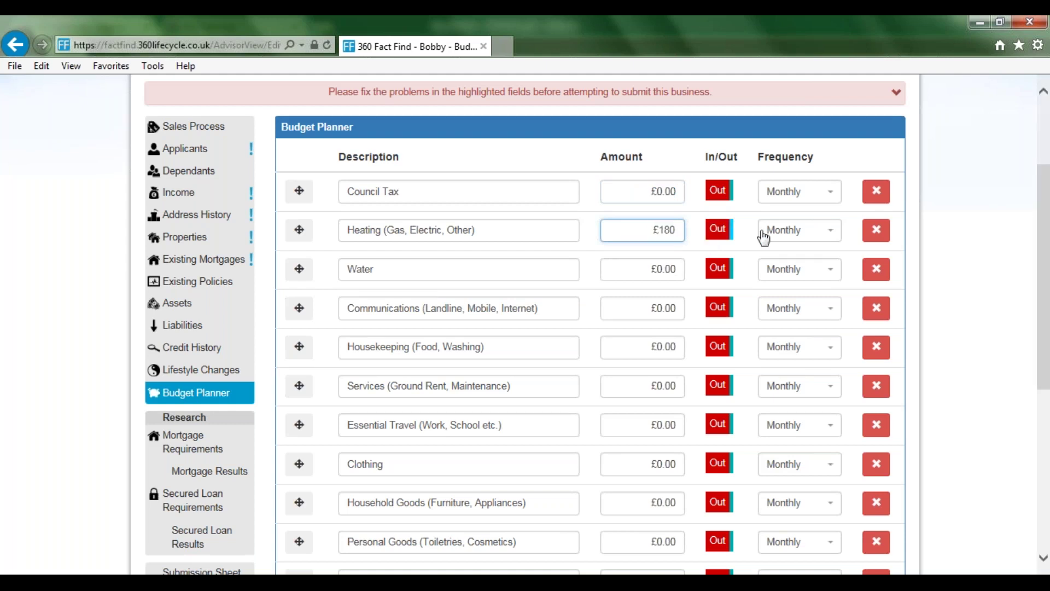
left_click(810, 236)
left_click(810, 252)
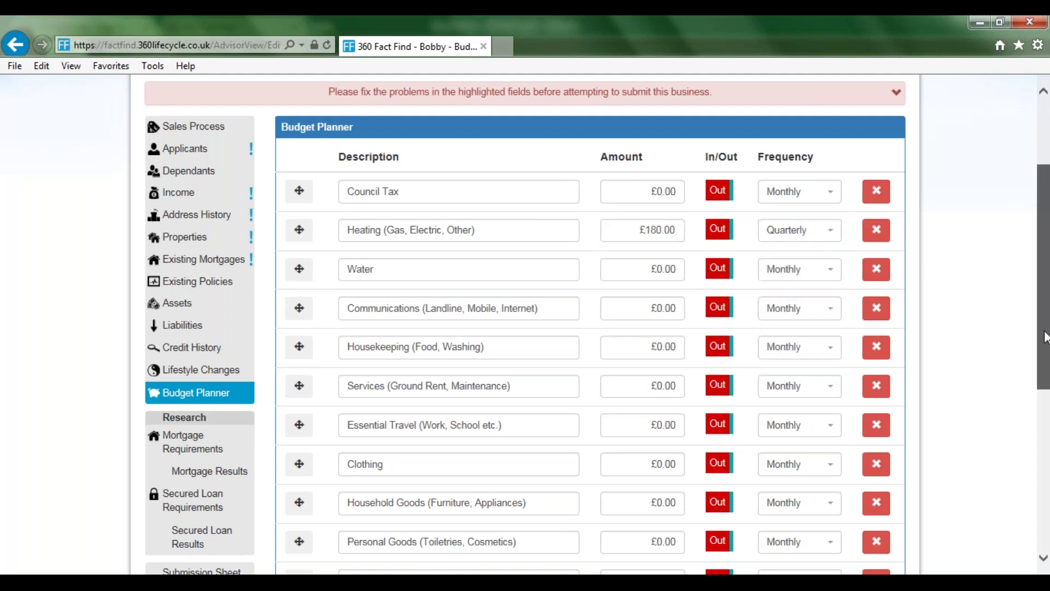
Scroll to the Summary and highlight the weekly, monthly and yearly expenditure totals
scroll(1044, 360, "down", 1)
scroll(1045, 359, "down", 6)
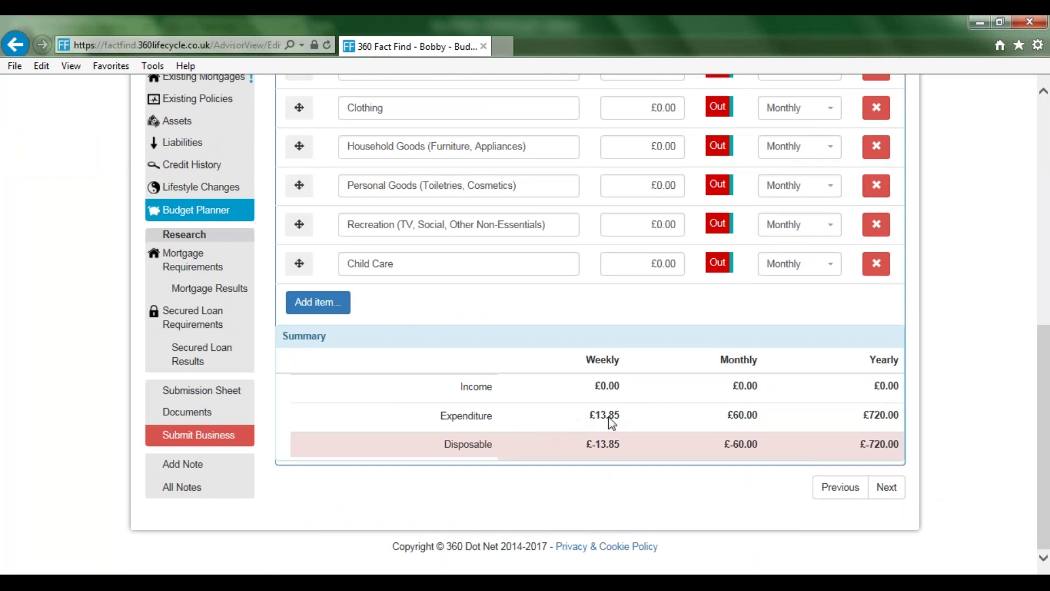
left_click_drag(762, 415, 706, 415)
left_click_drag(856, 421, 886, 416)
left_click_drag(1043, 419, 1042, 282)
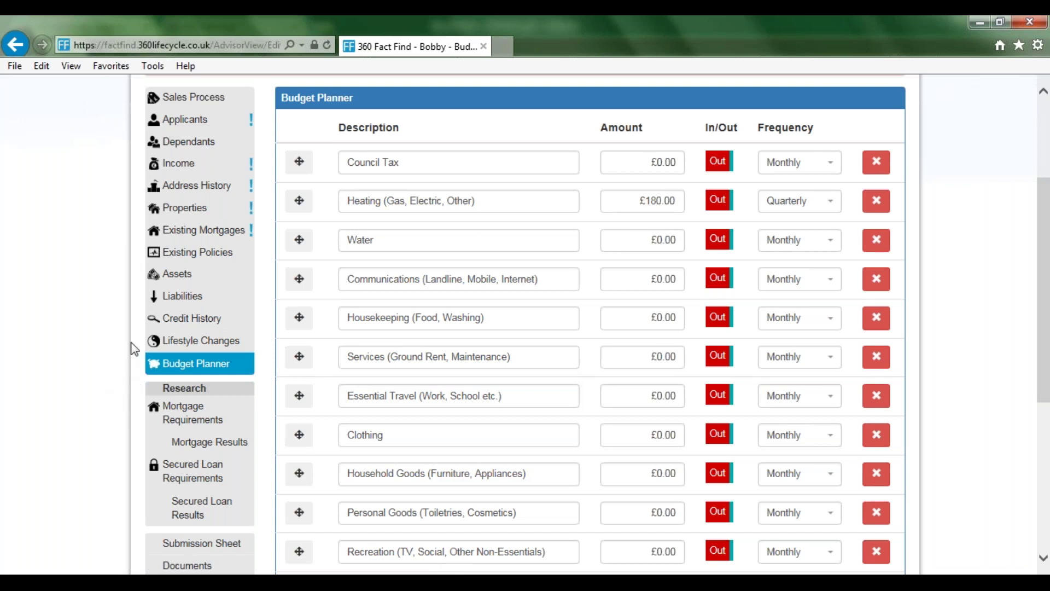
Review the Budget Planner, then switch to the picture-based Client View's Welcome page
scroll(298, 429, "up", 2)
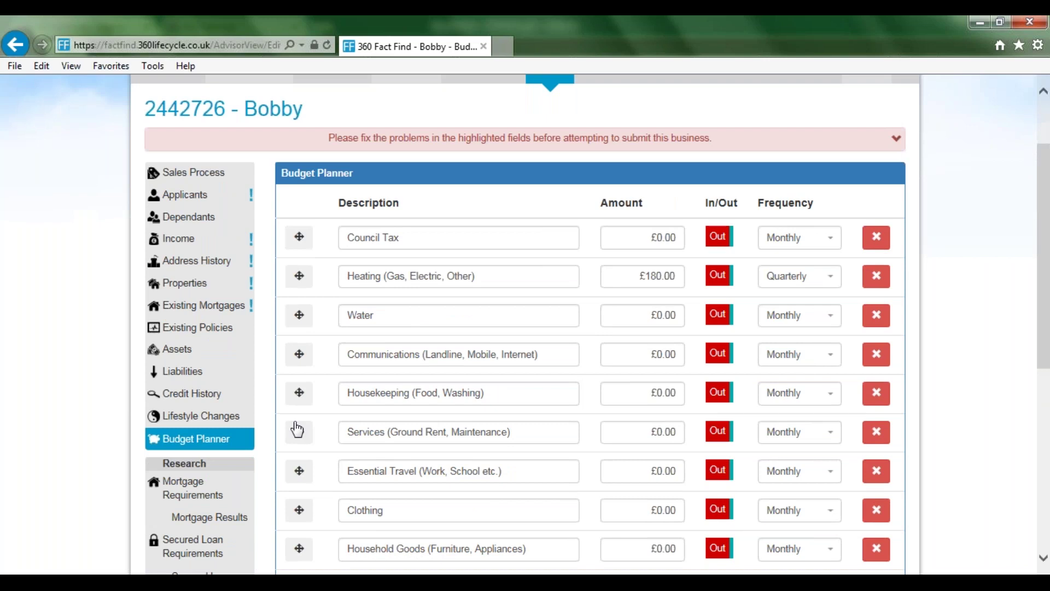
scroll(298, 430, "down", 6)
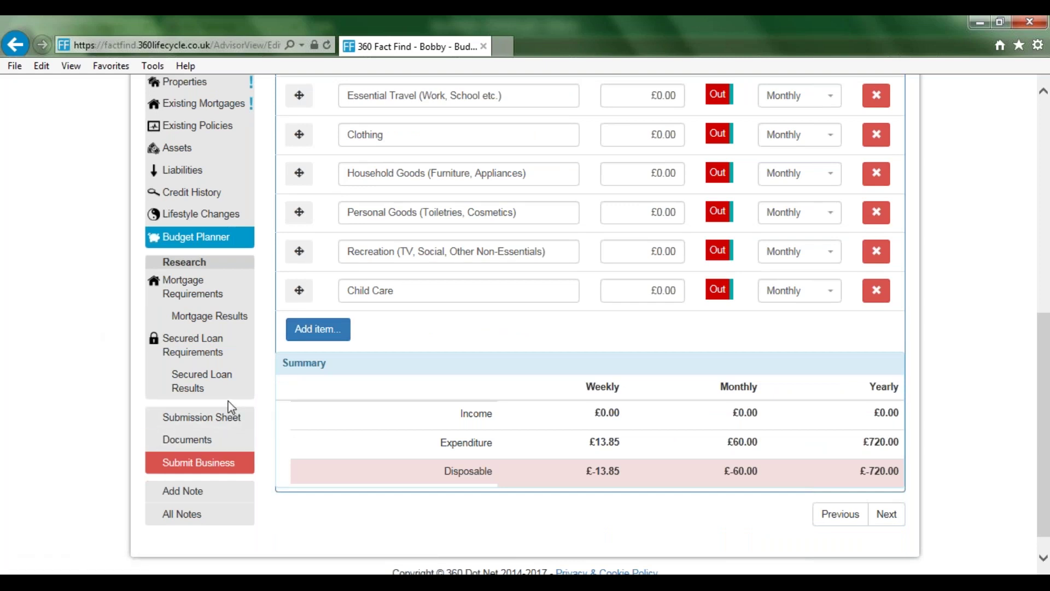
scroll(96, 328, "up", 8)
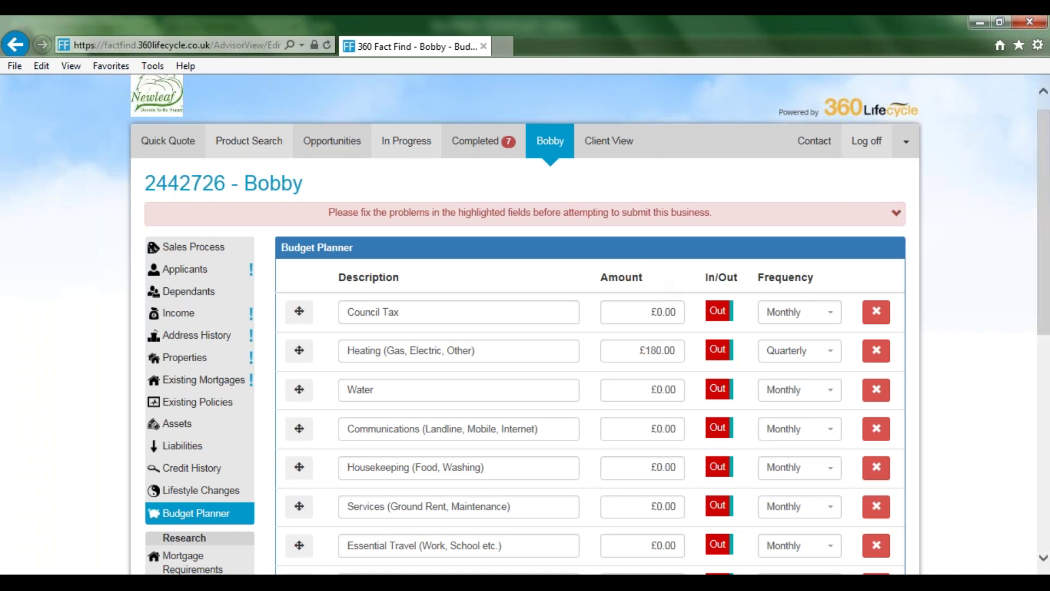
left_click(614, 140)
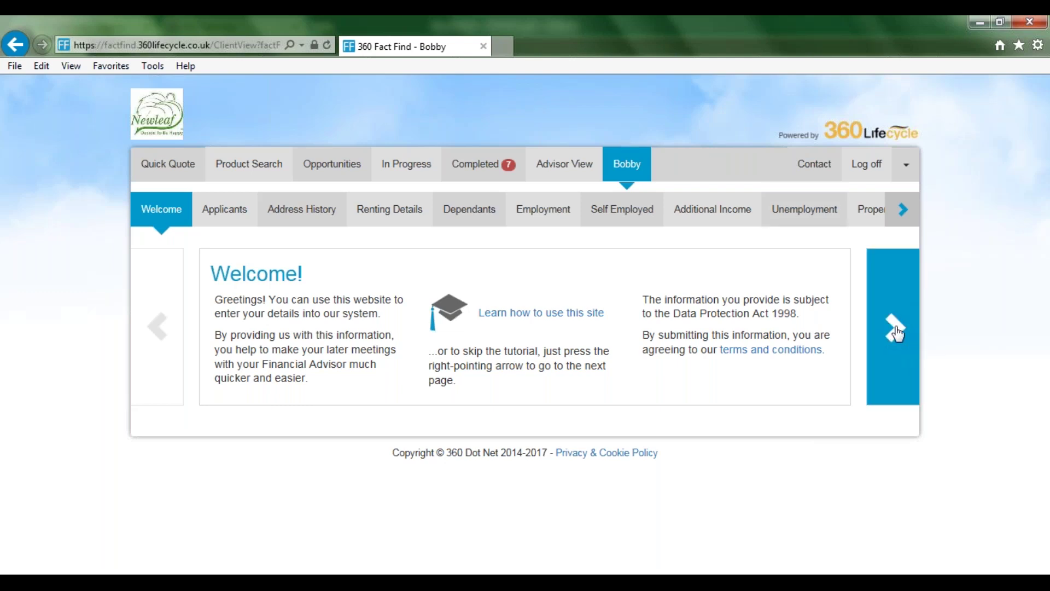
Advance through name, personal info and health details to step 5 of 7, Personal circumstances
left_click(897, 332)
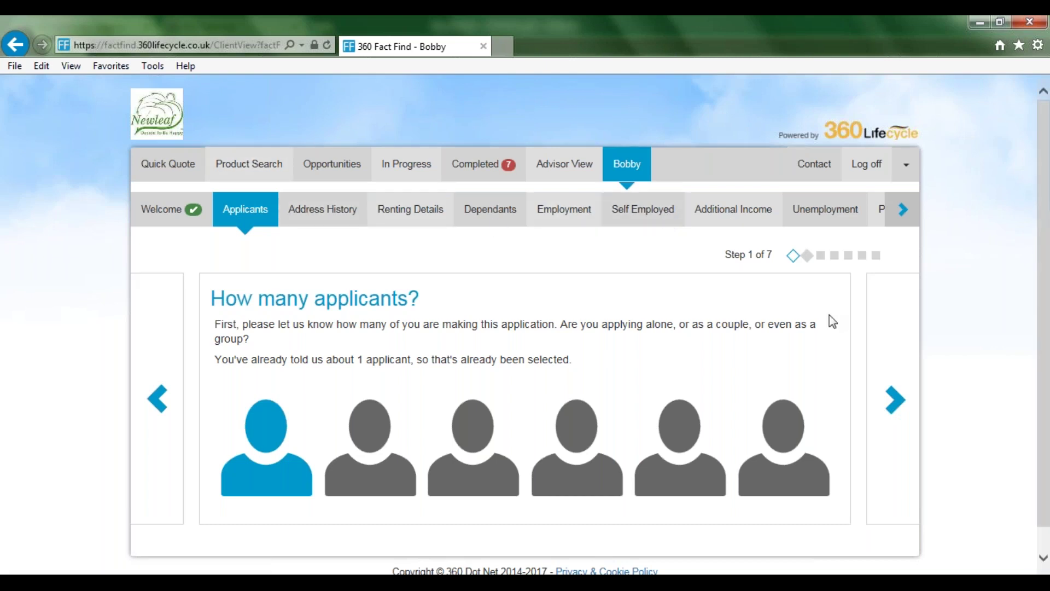
left_click(895, 400)
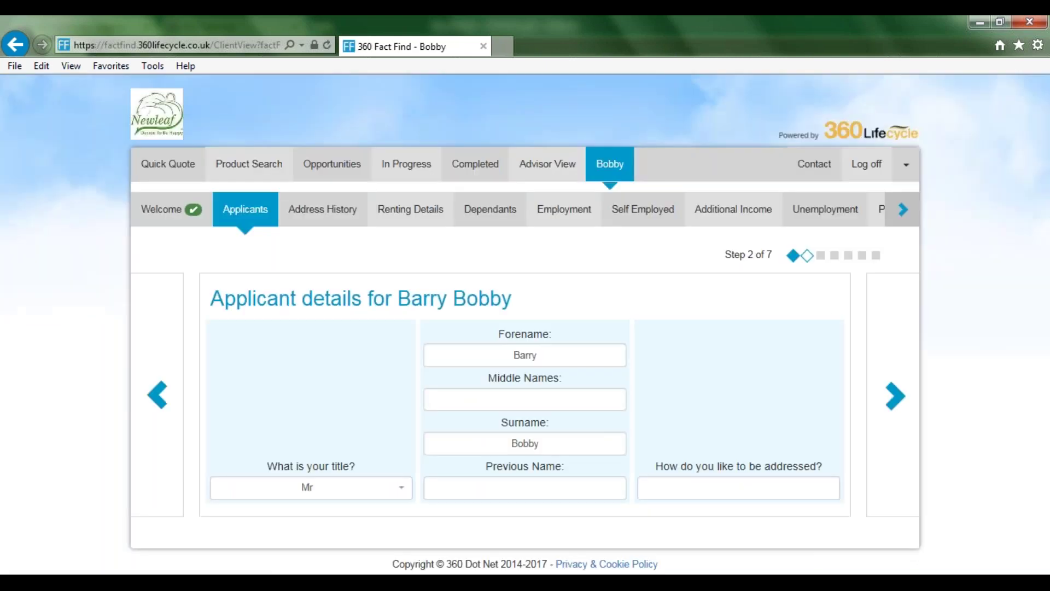
scroll(901, 382, "down", 1)
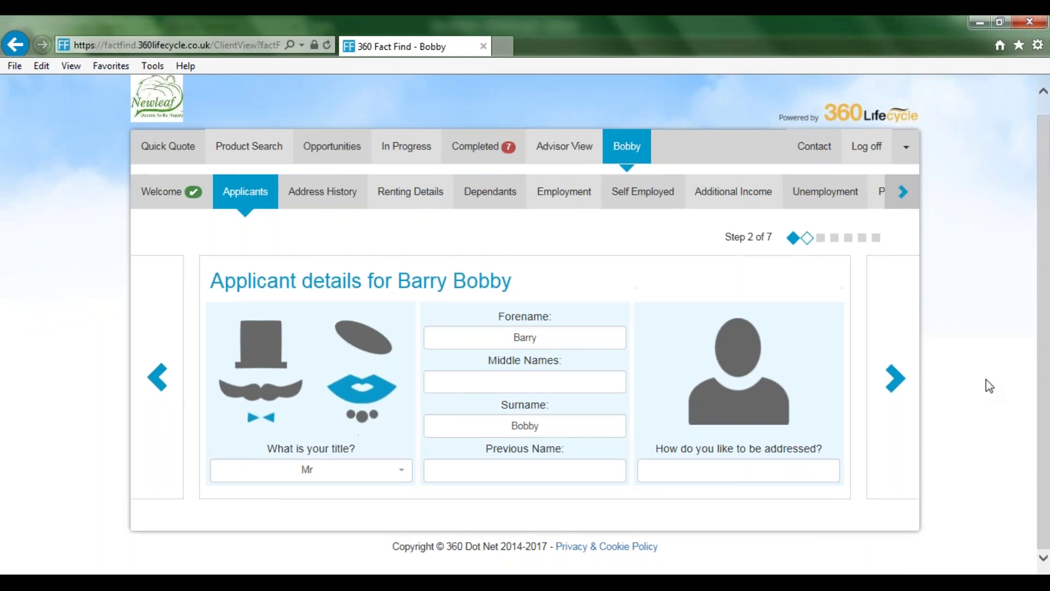
left_click(897, 380)
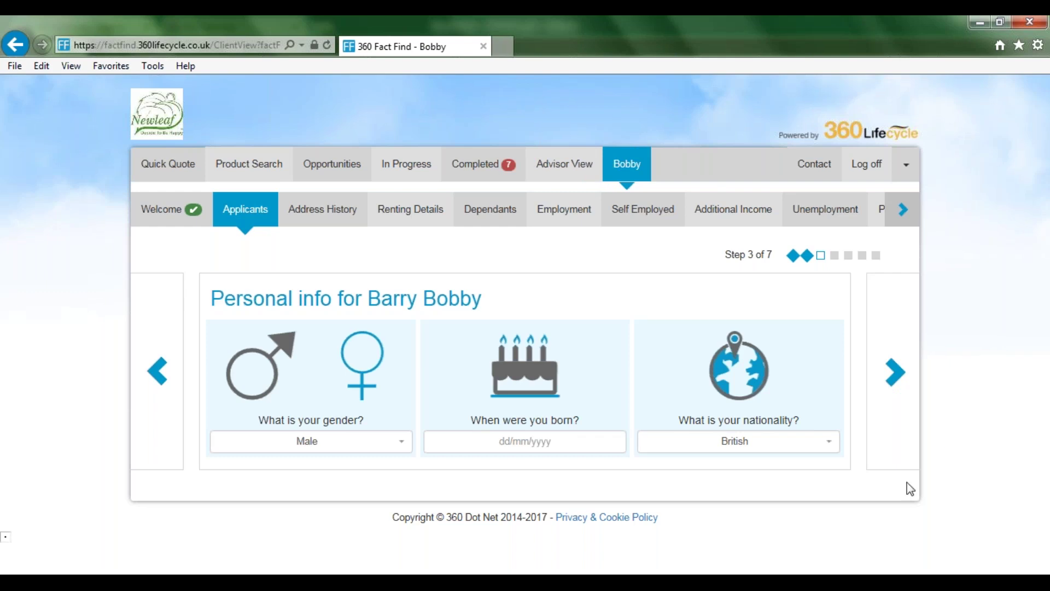
left_click(903, 380)
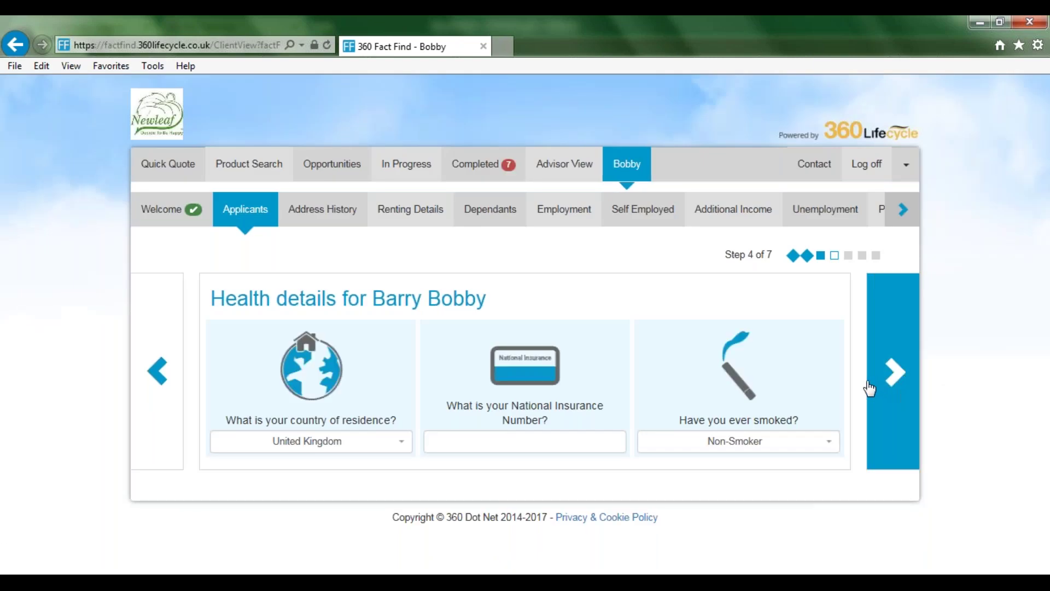
left_click(910, 366)
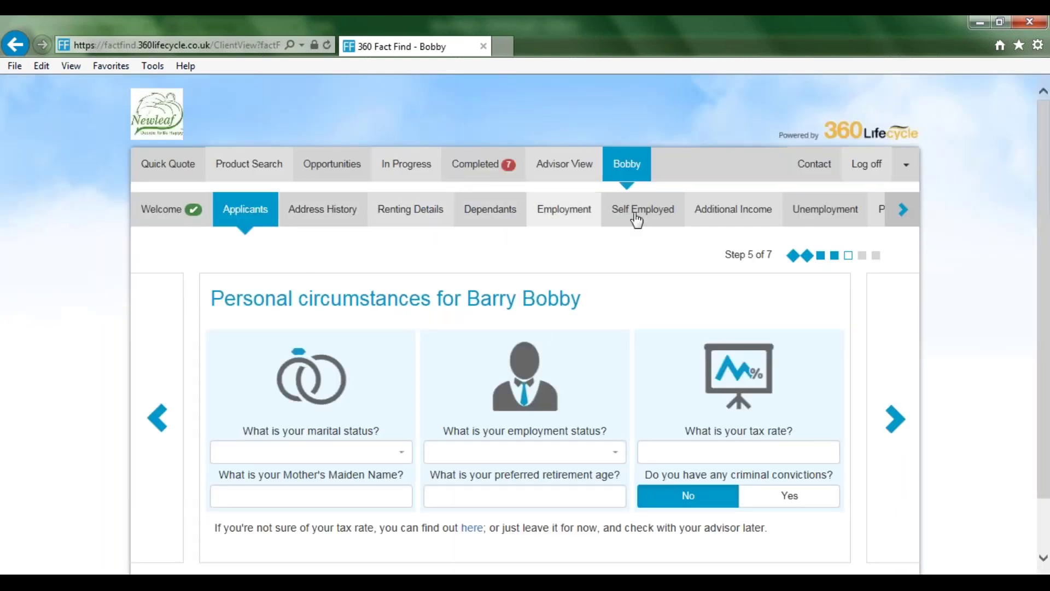
Jump to the Assets section and answer Yes to 'Do you have investments?'
left_click(902, 215)
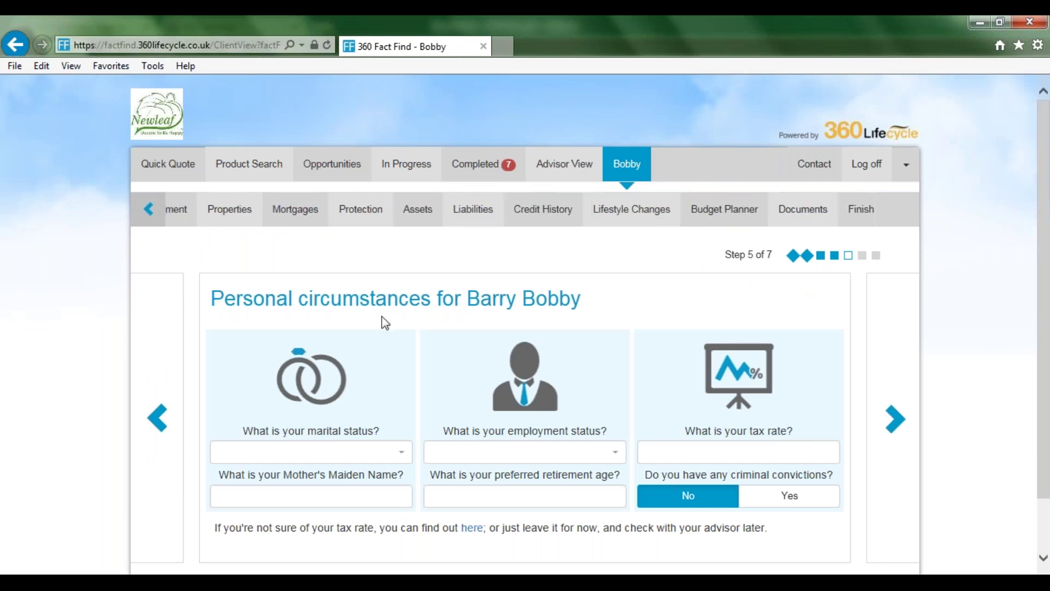
left_click(411, 213)
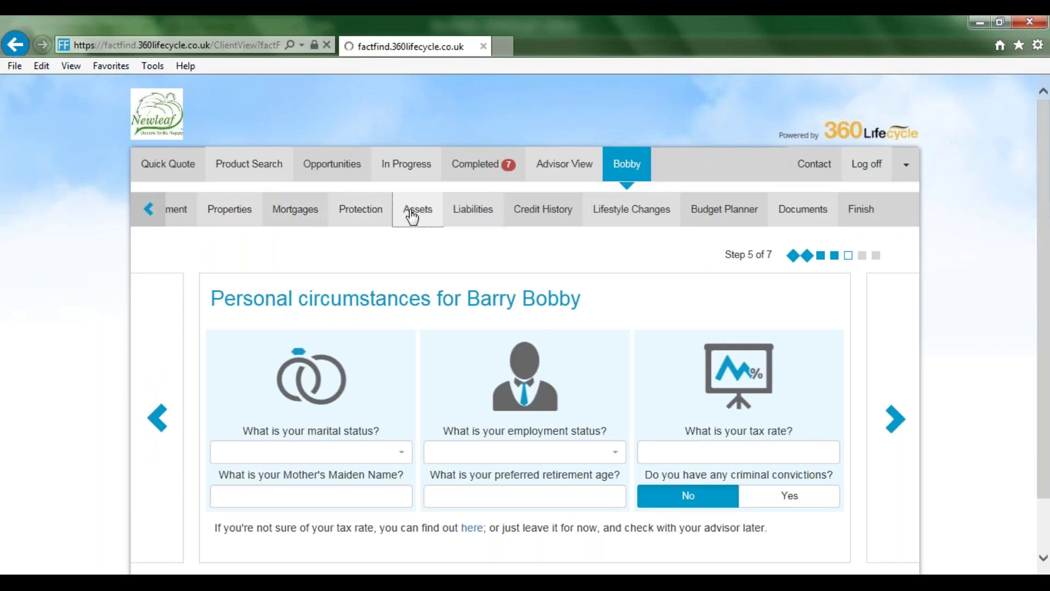
scroll(950, 378, "down", 3)
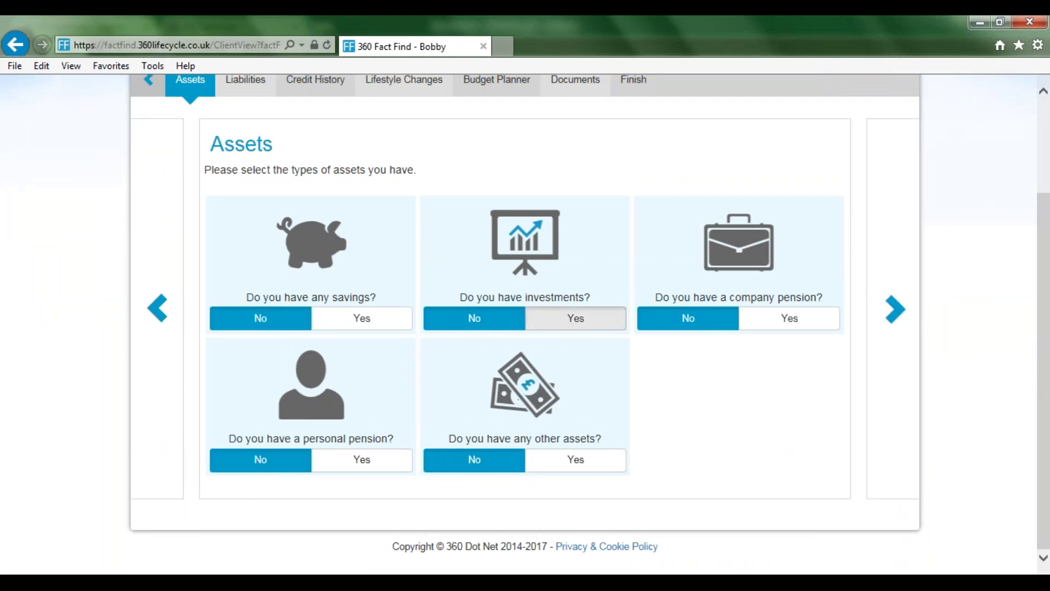
left_click(569, 320)
Look over the investment details page, then continue to the Liabilities page
left_click(895, 323)
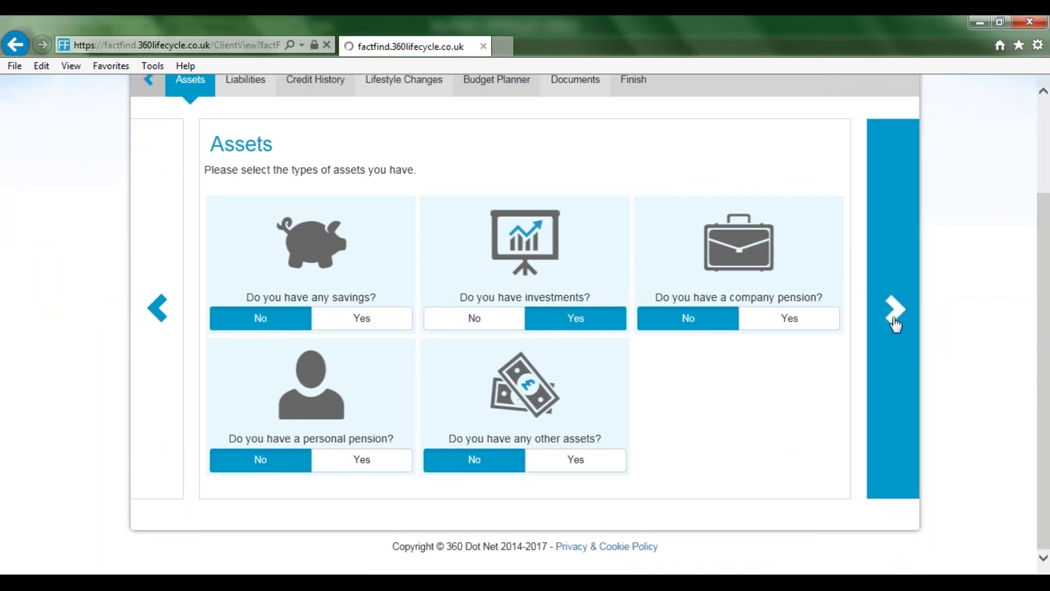
scroll(856, 345, "down", 5)
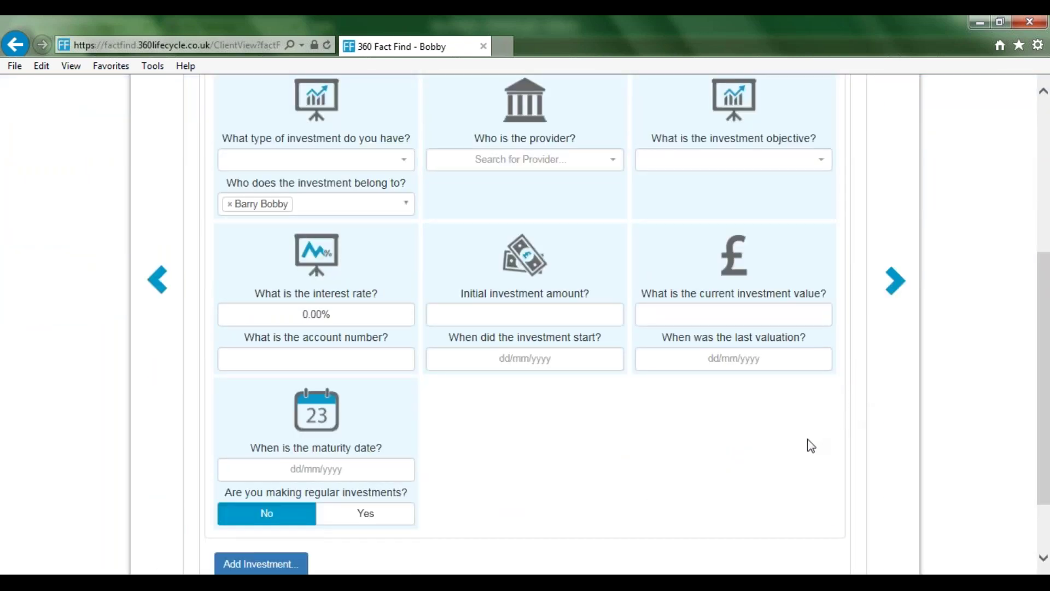
scroll(809, 443, "up", 1)
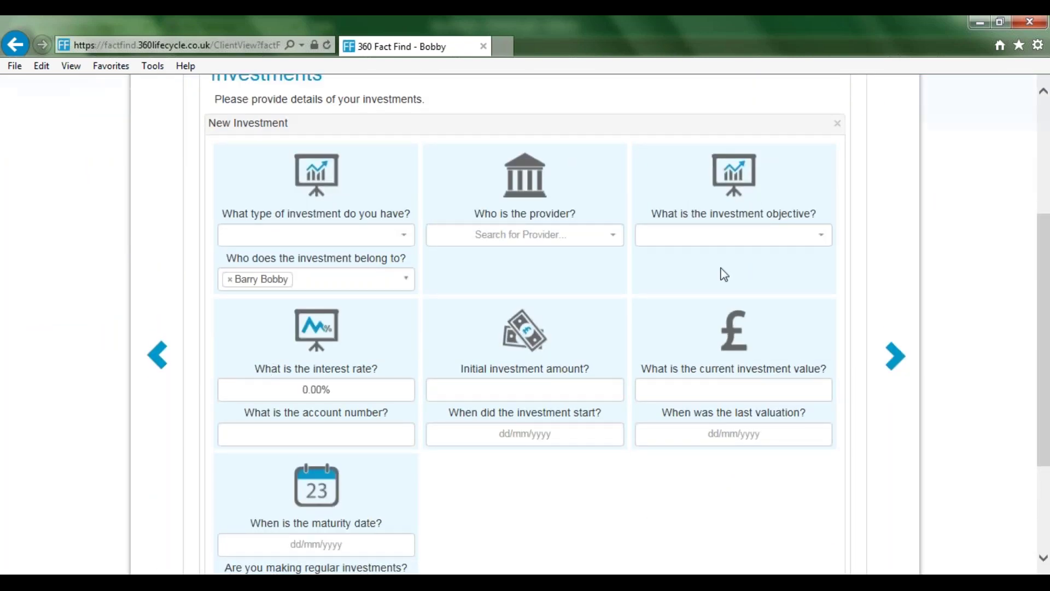
scroll(591, 464, "down", 1)
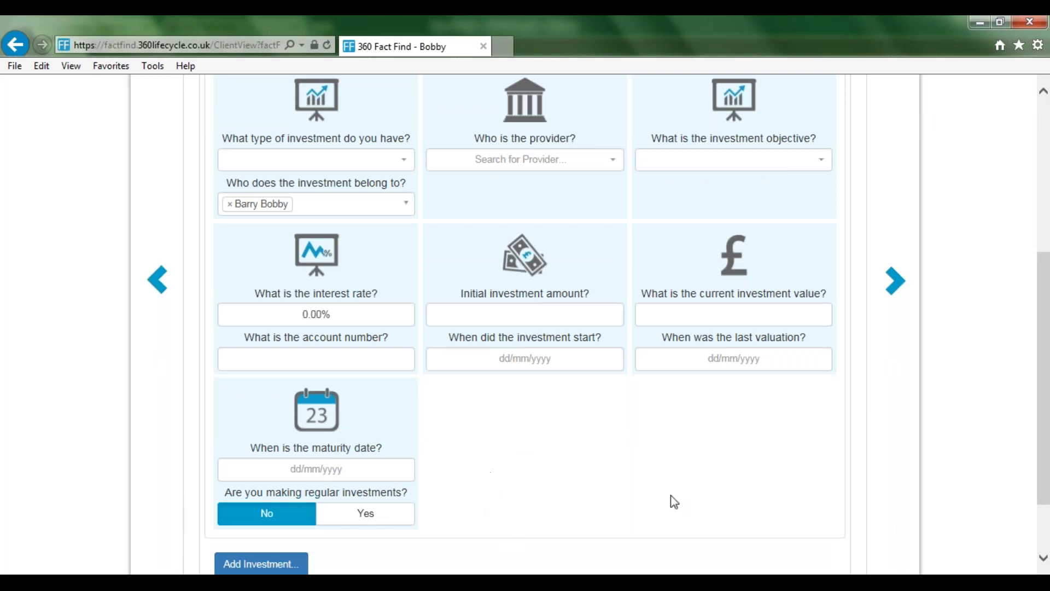
left_click(875, 290)
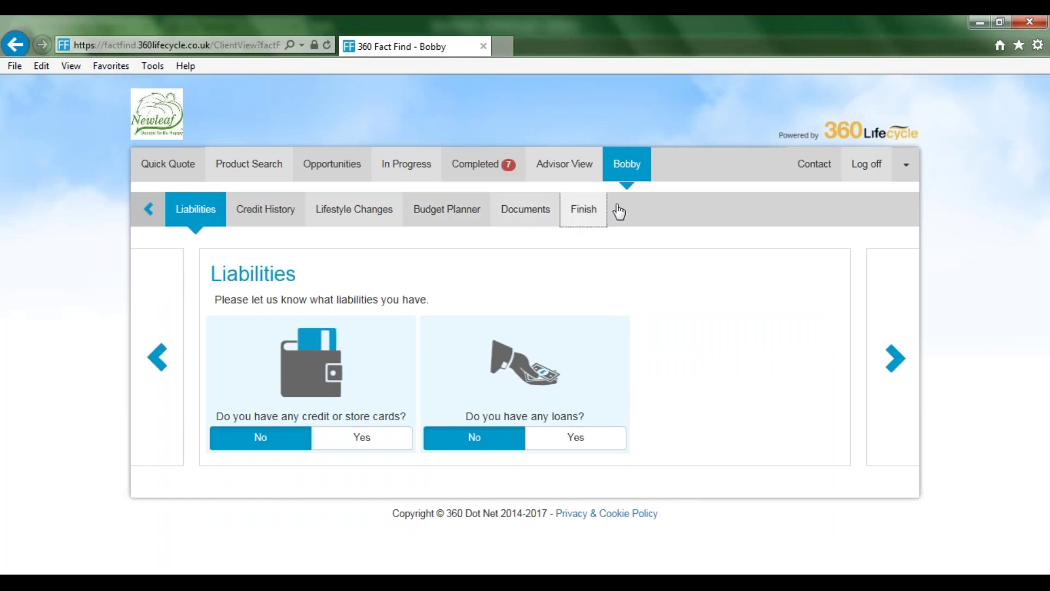
Go to the Finish page and submit the client's information to the advisor
left_click(577, 211)
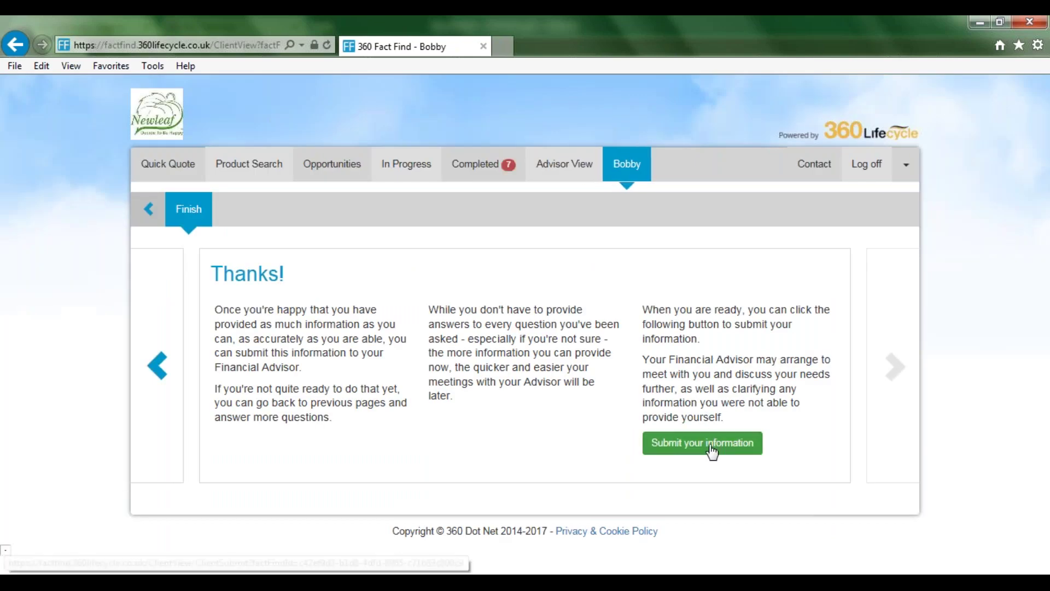
left_click(712, 452)
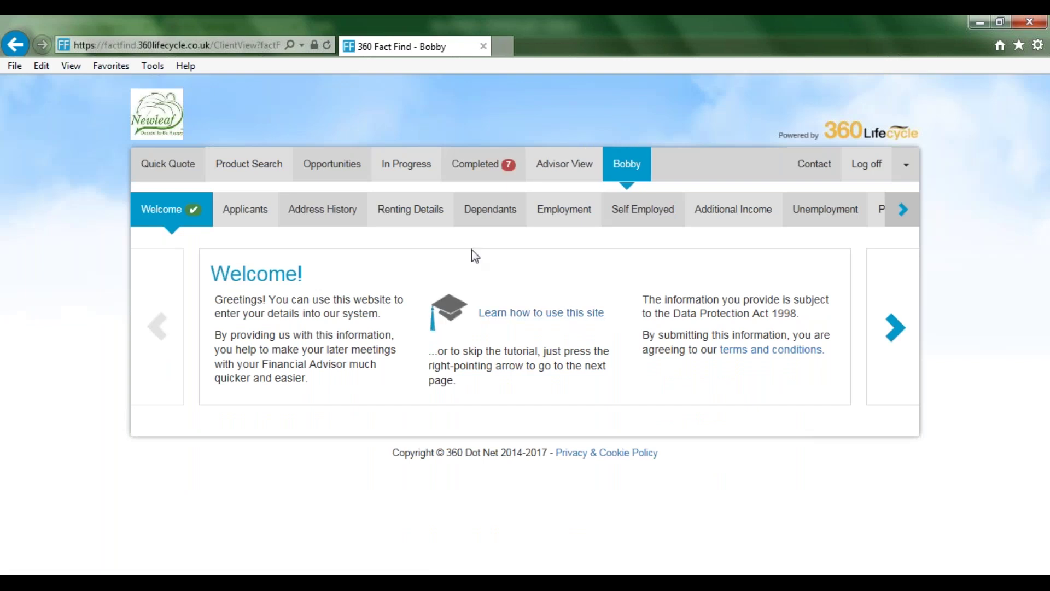
Switch back to the Advisor View and look over the case's Sales Process page
left_click(557, 166)
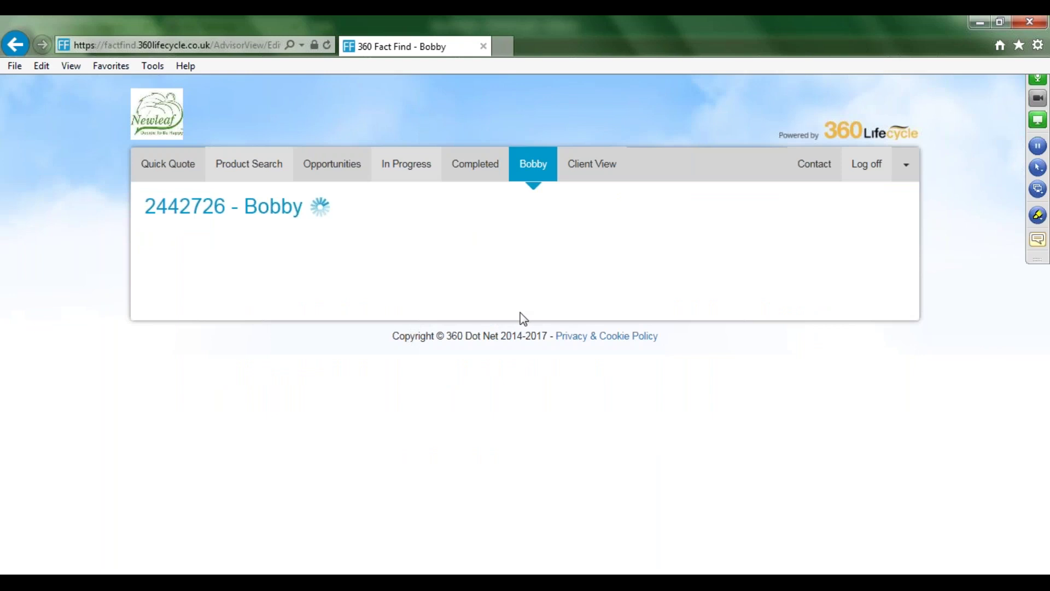
scroll(511, 313, "down", 4)
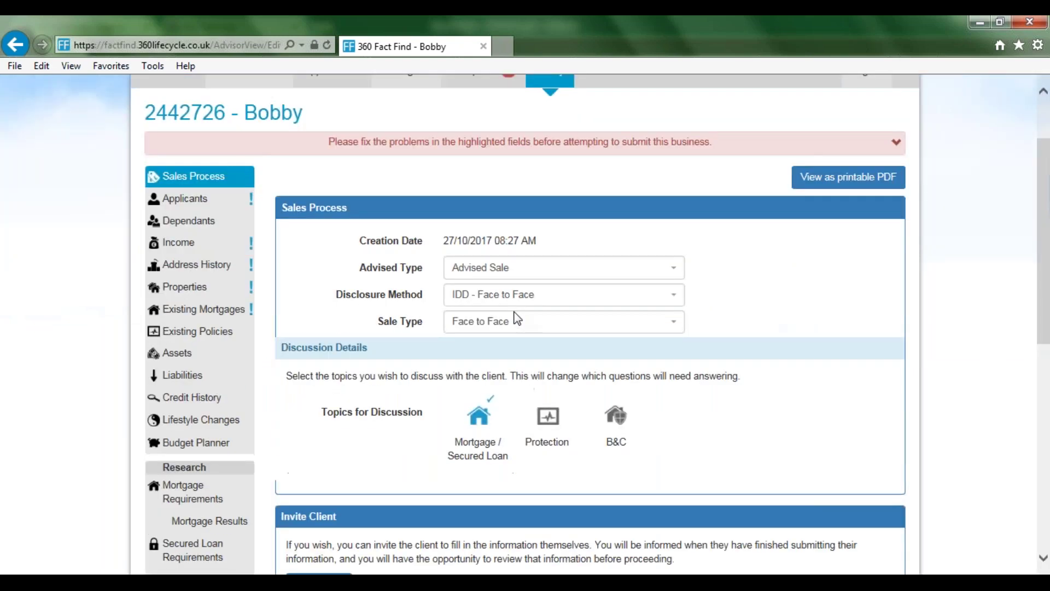
scroll(110, 274, "up", 3)
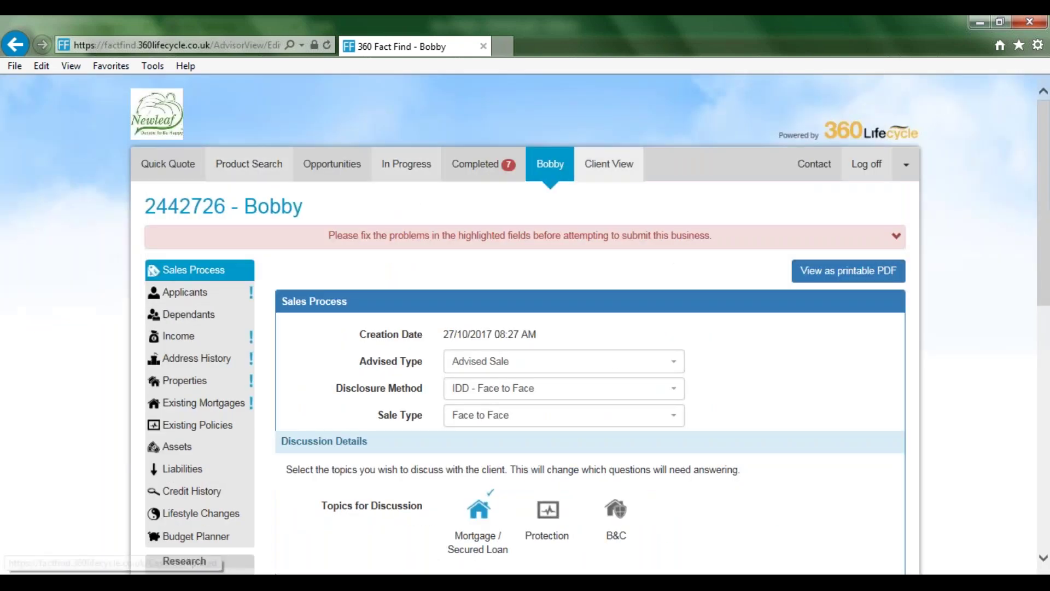
left_click(614, 174)
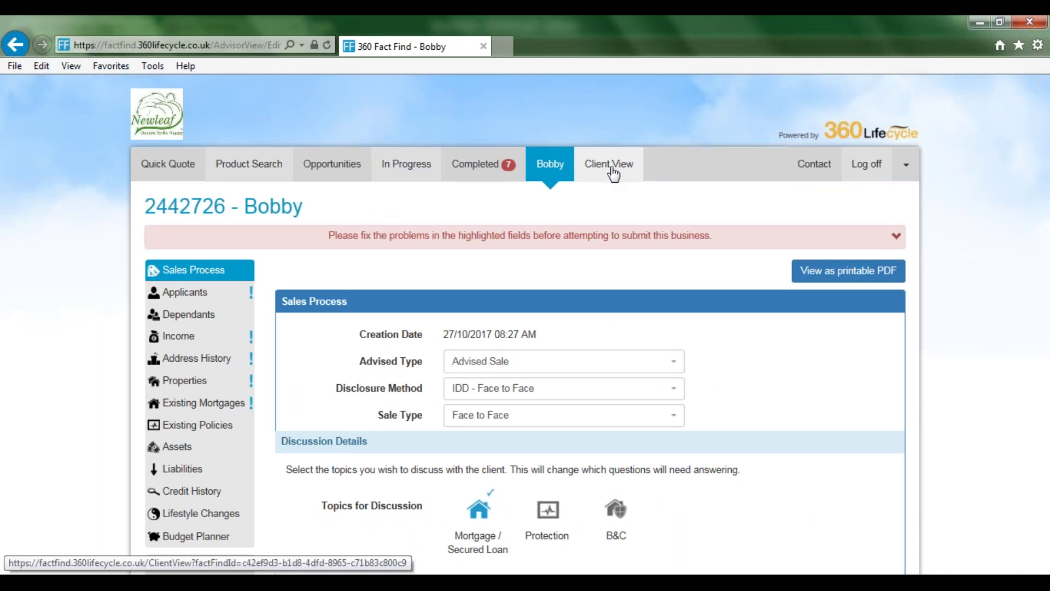